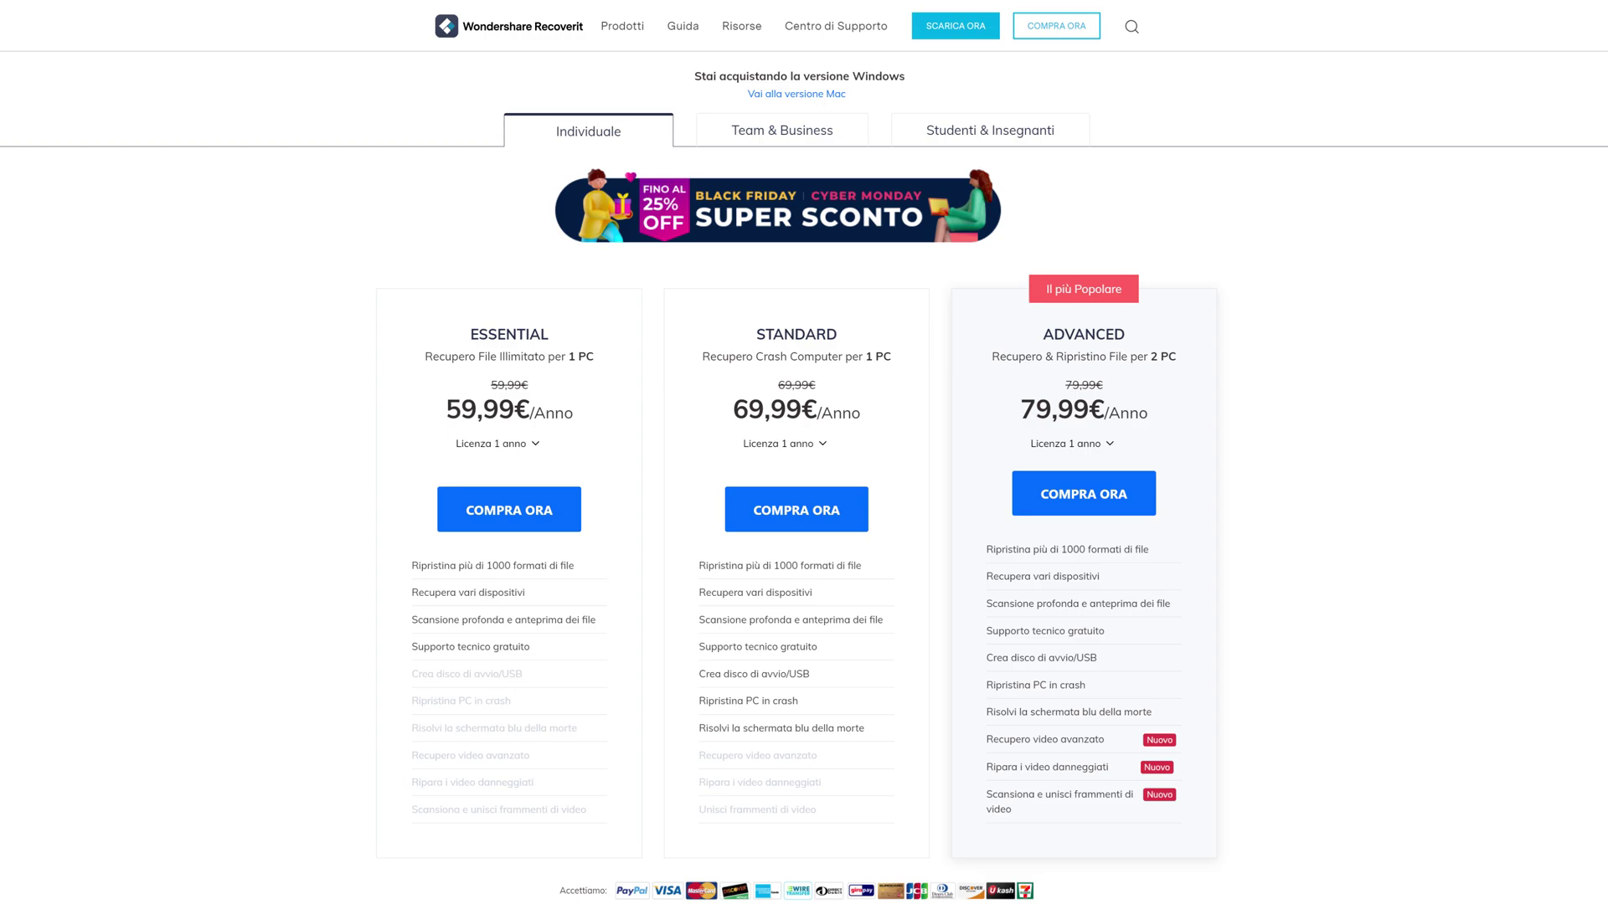
Step: Review the Team & Business and the Studenti & Insegnanti purchase options for Recoverit for Windows
left_click(783, 129)
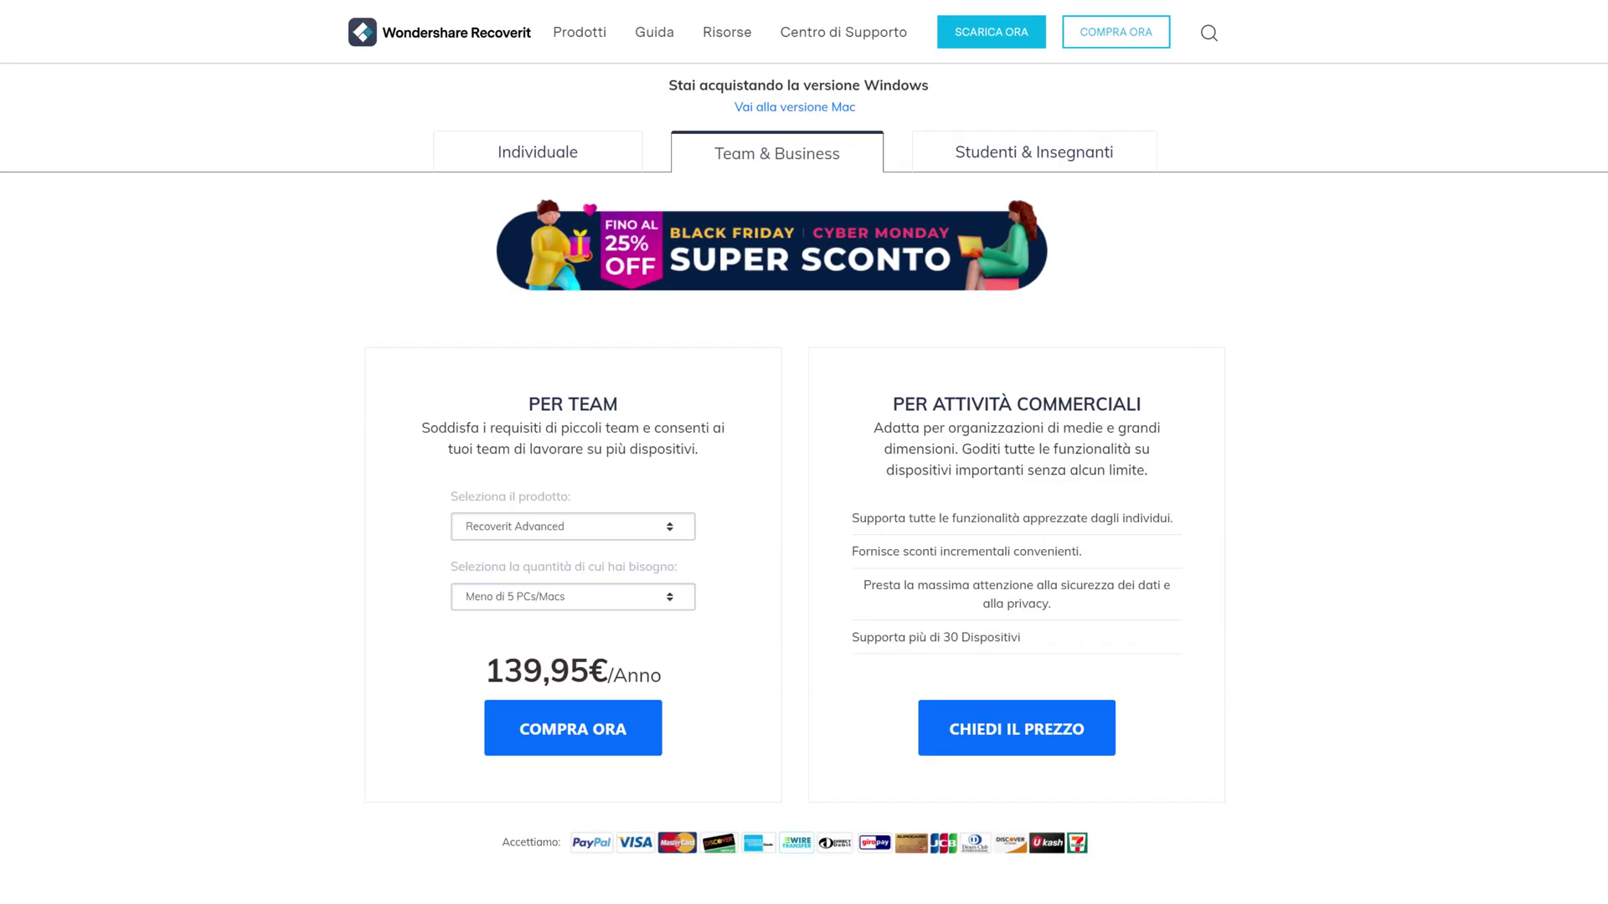
left_click(1035, 152)
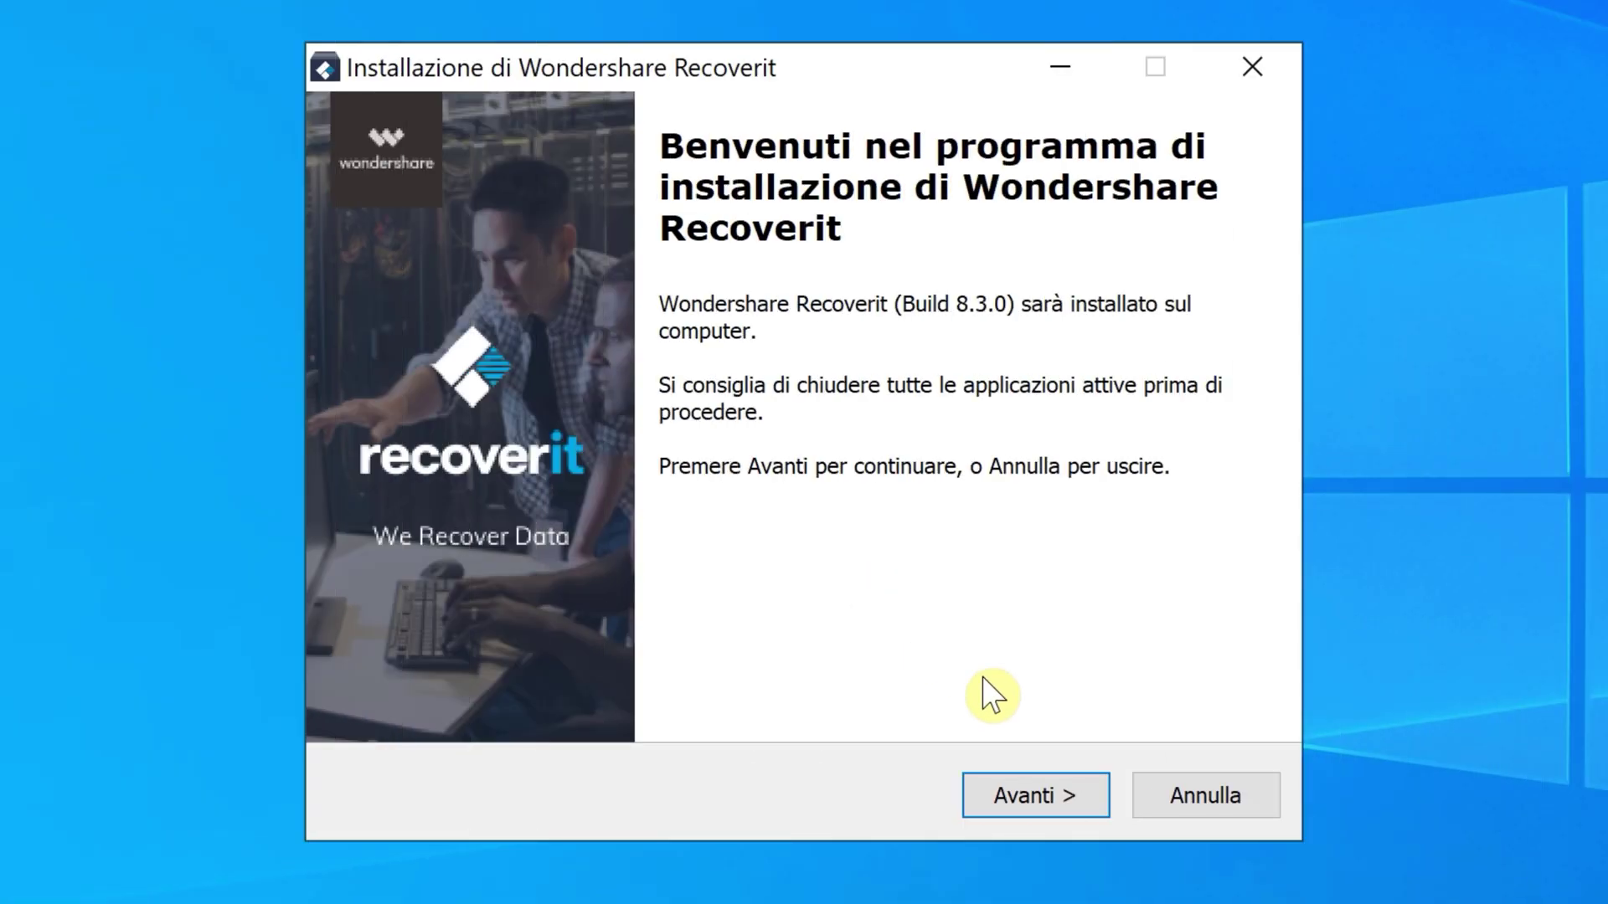
Step: Install Wondershare Recoverit, accepting the licence agreement, and finish the setup wizard
left_click(1063, 791)
left_click(784, 675)
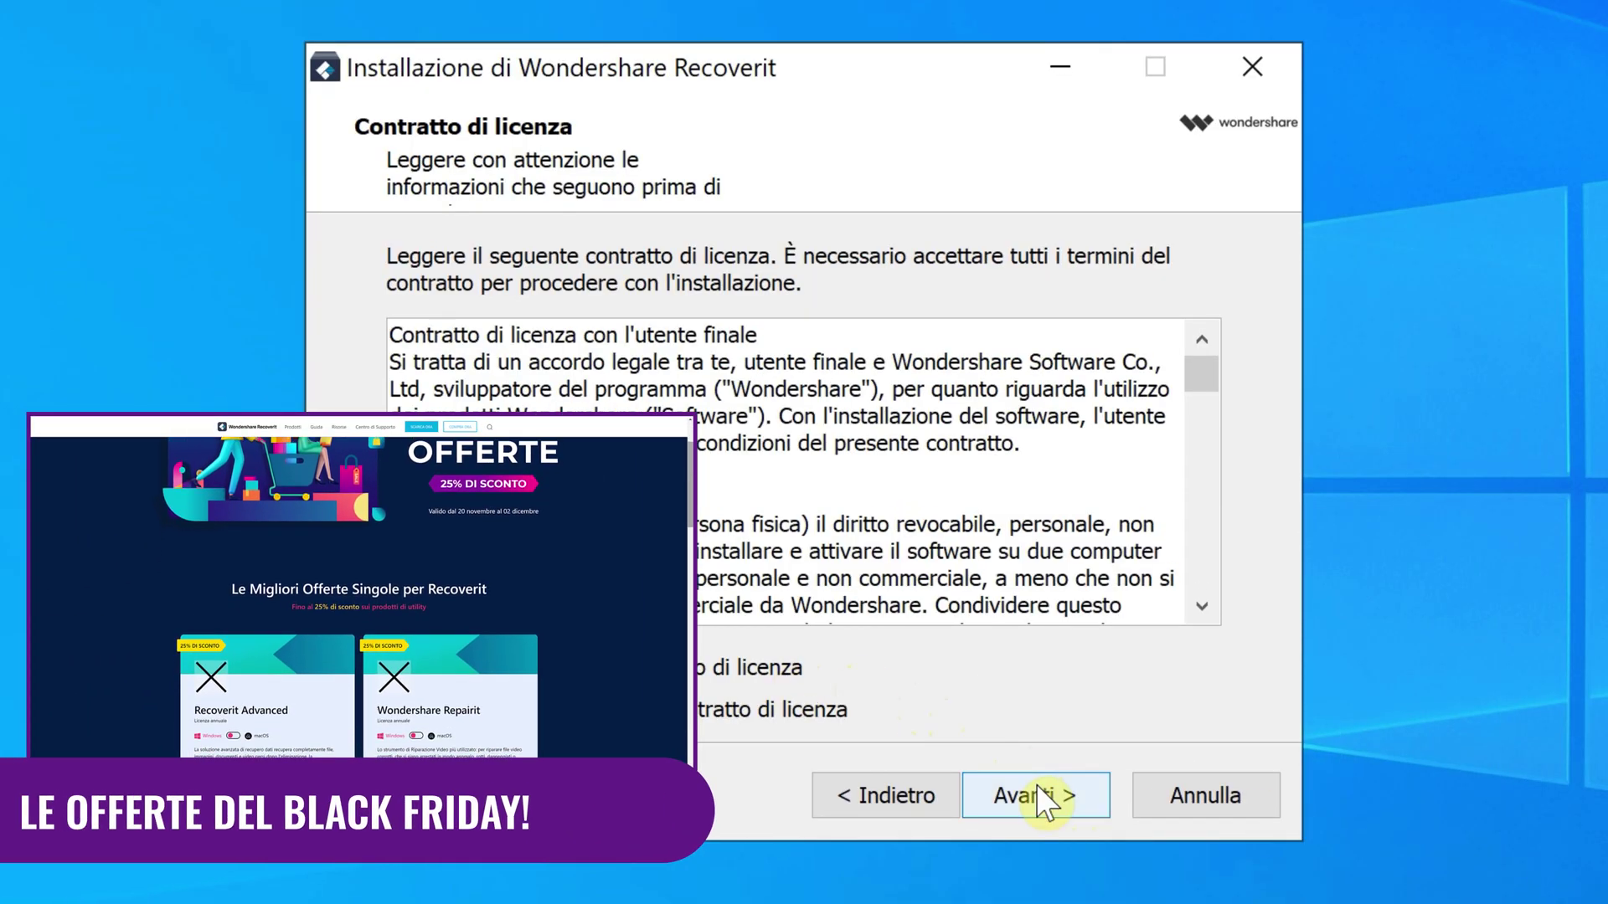
left_click(1037, 791)
left_click(1037, 792)
left_click(1037, 792)
left_click(1037, 787)
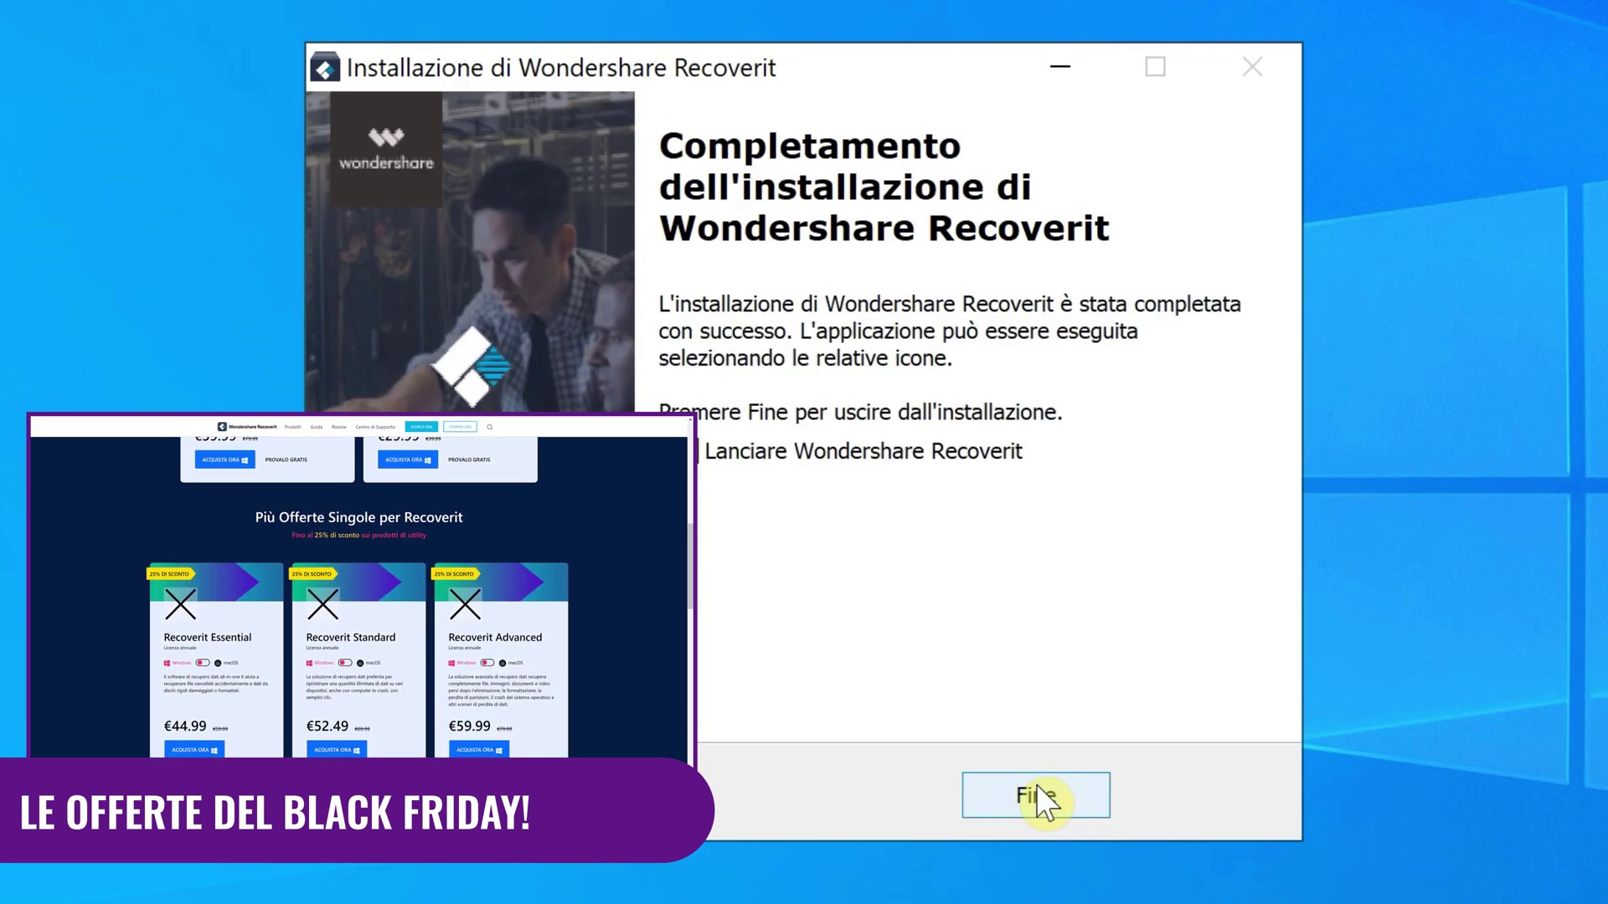
left_click(1037, 786)
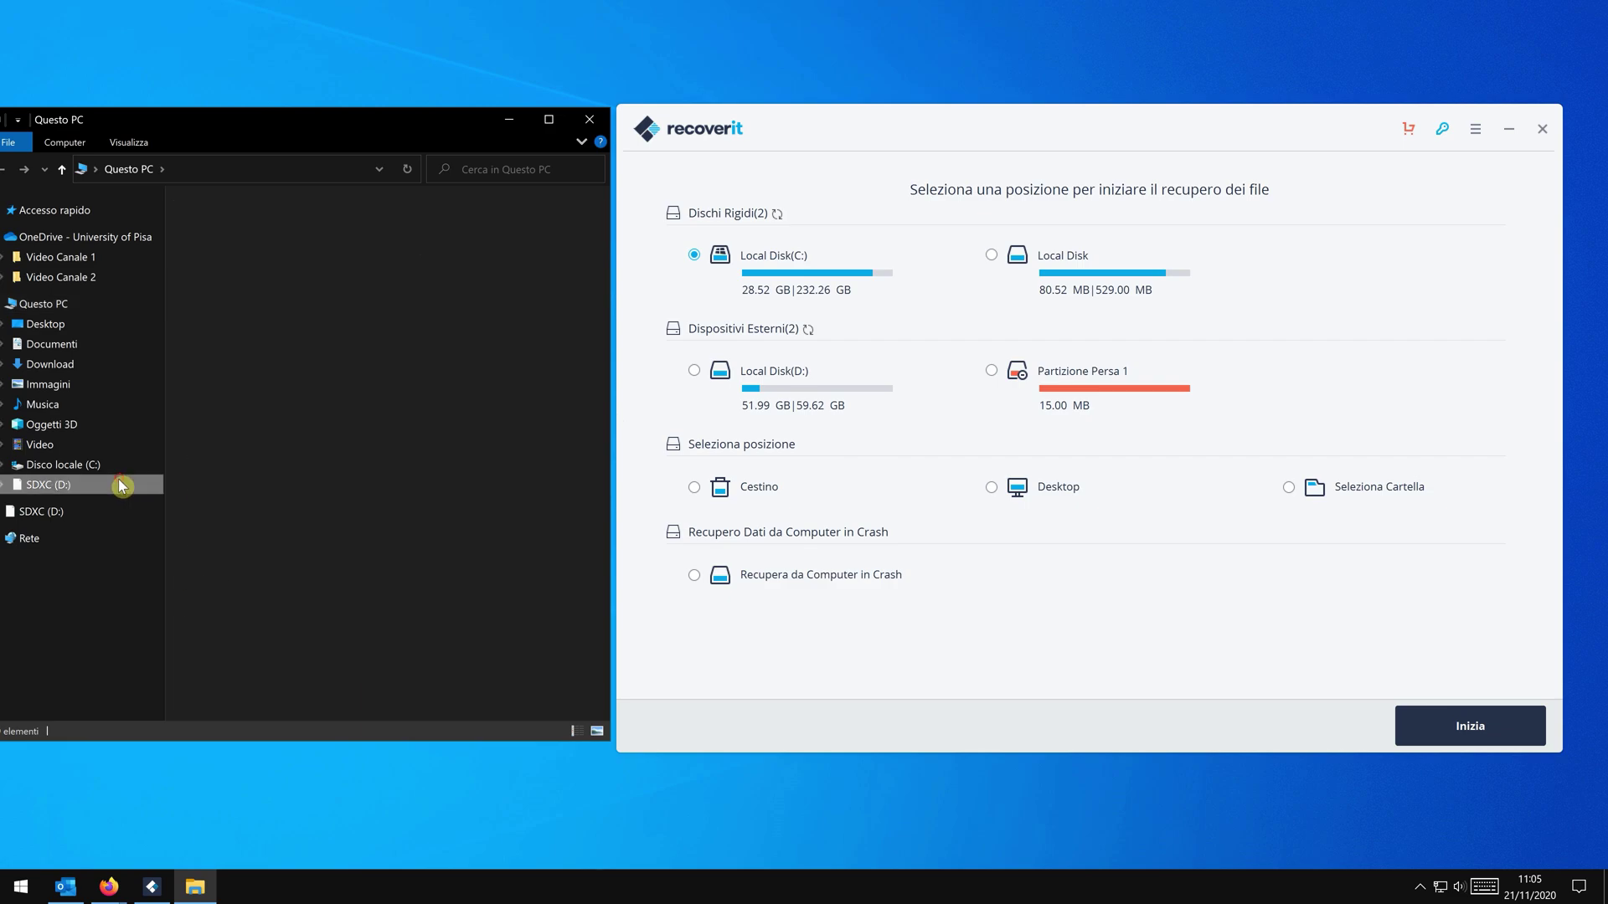
Step: Show the contents of the SDXC (D:) card and register Recoverit with the account e-mail and password
left_click(120, 485)
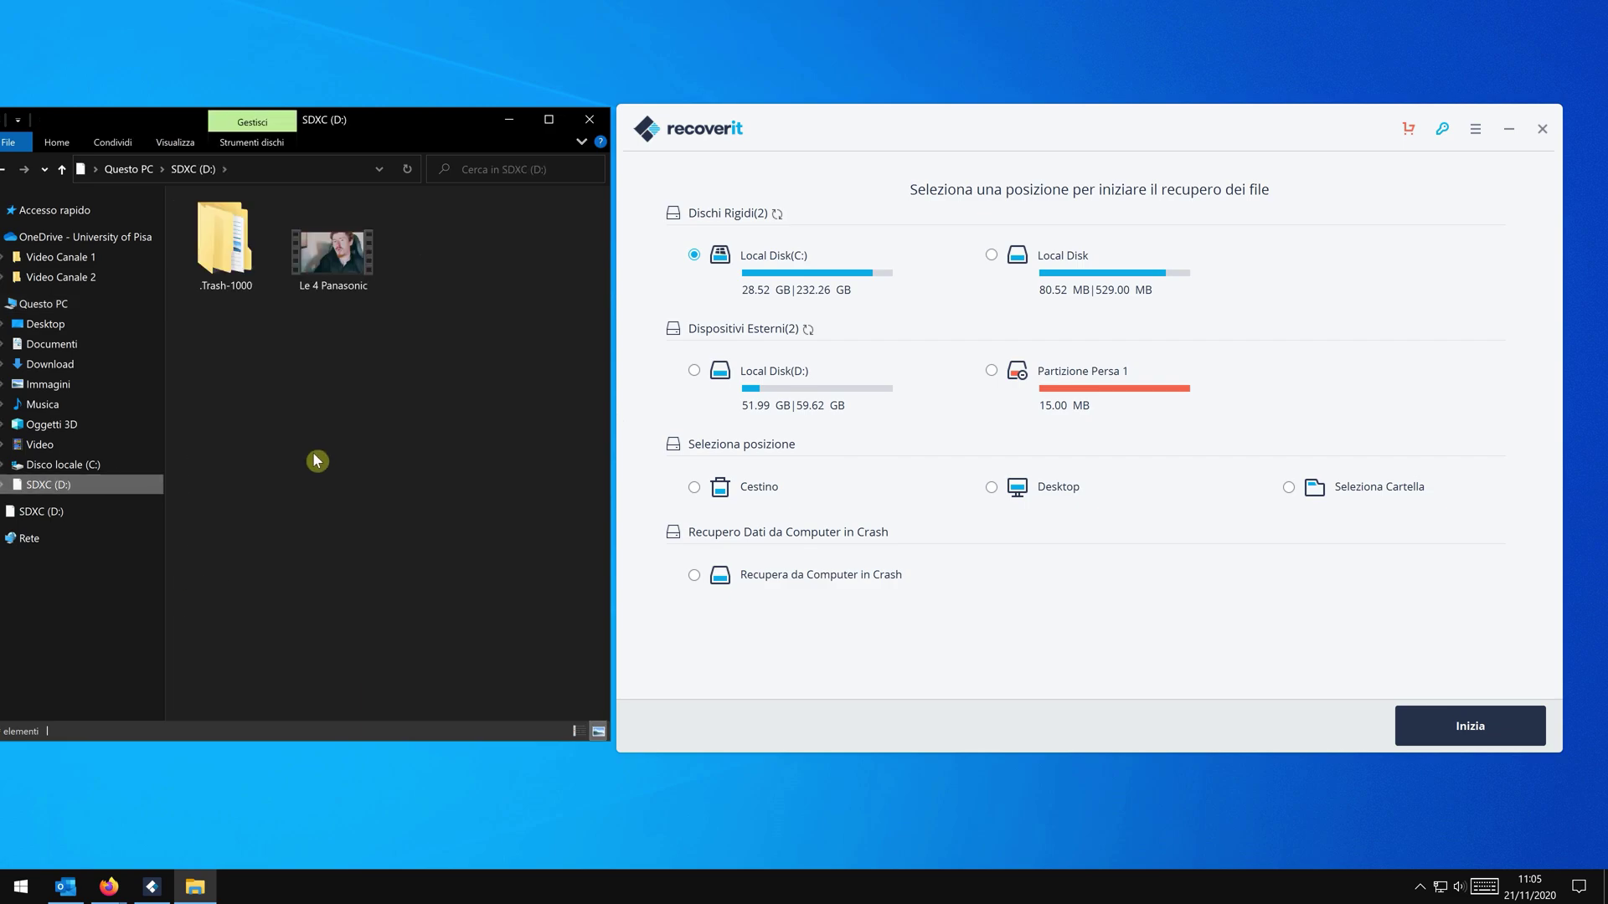
left_click(1441, 129)
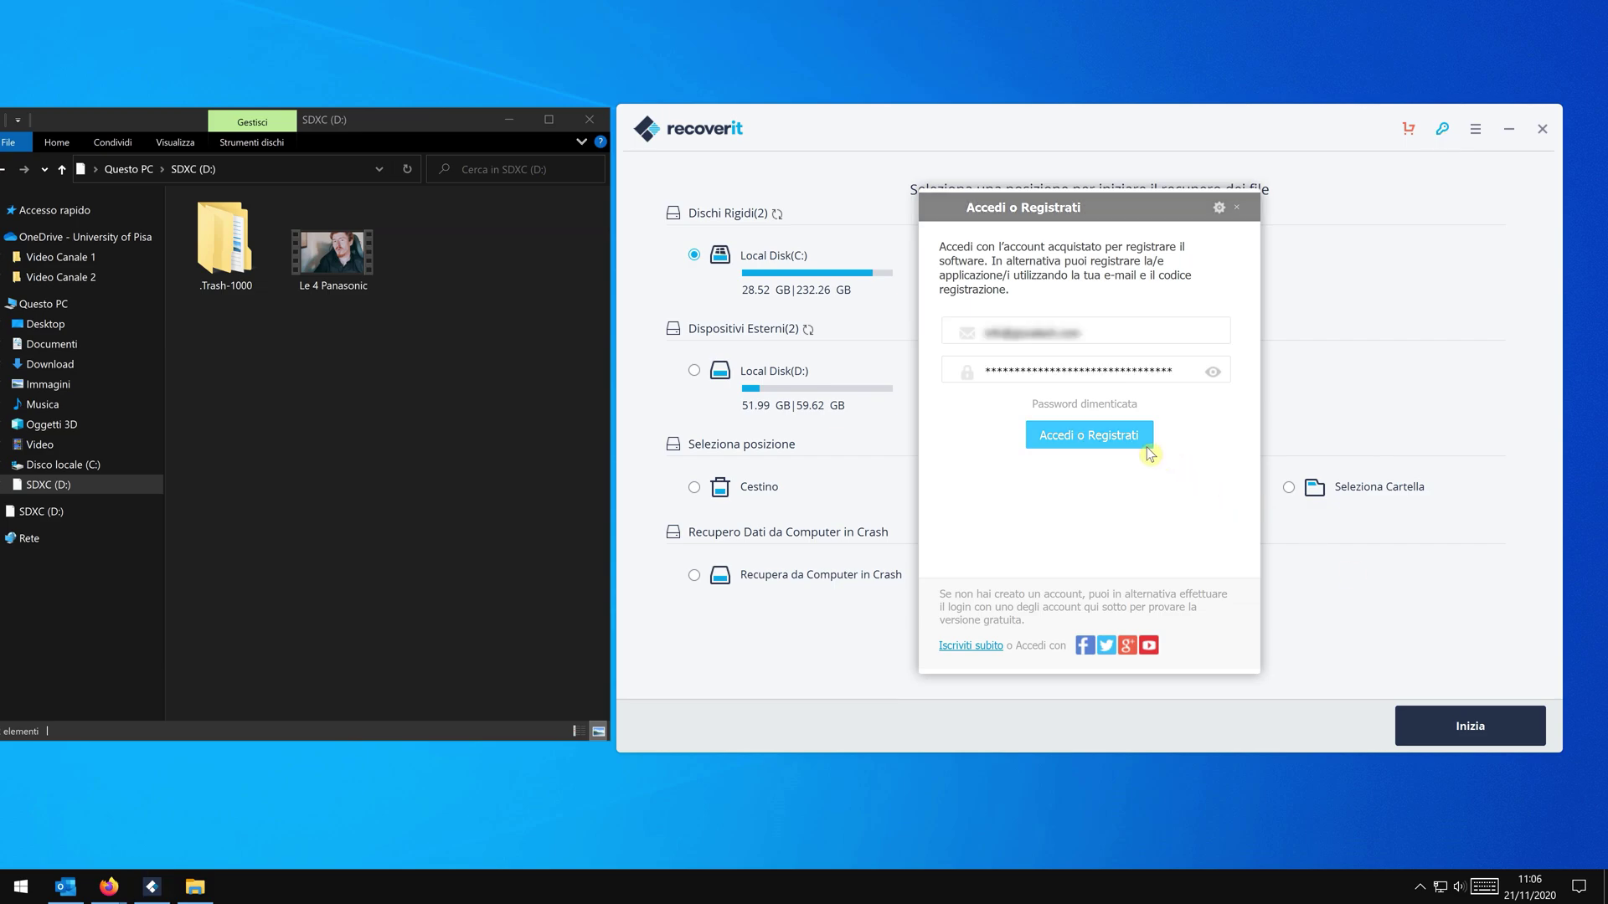
left_click(1134, 442)
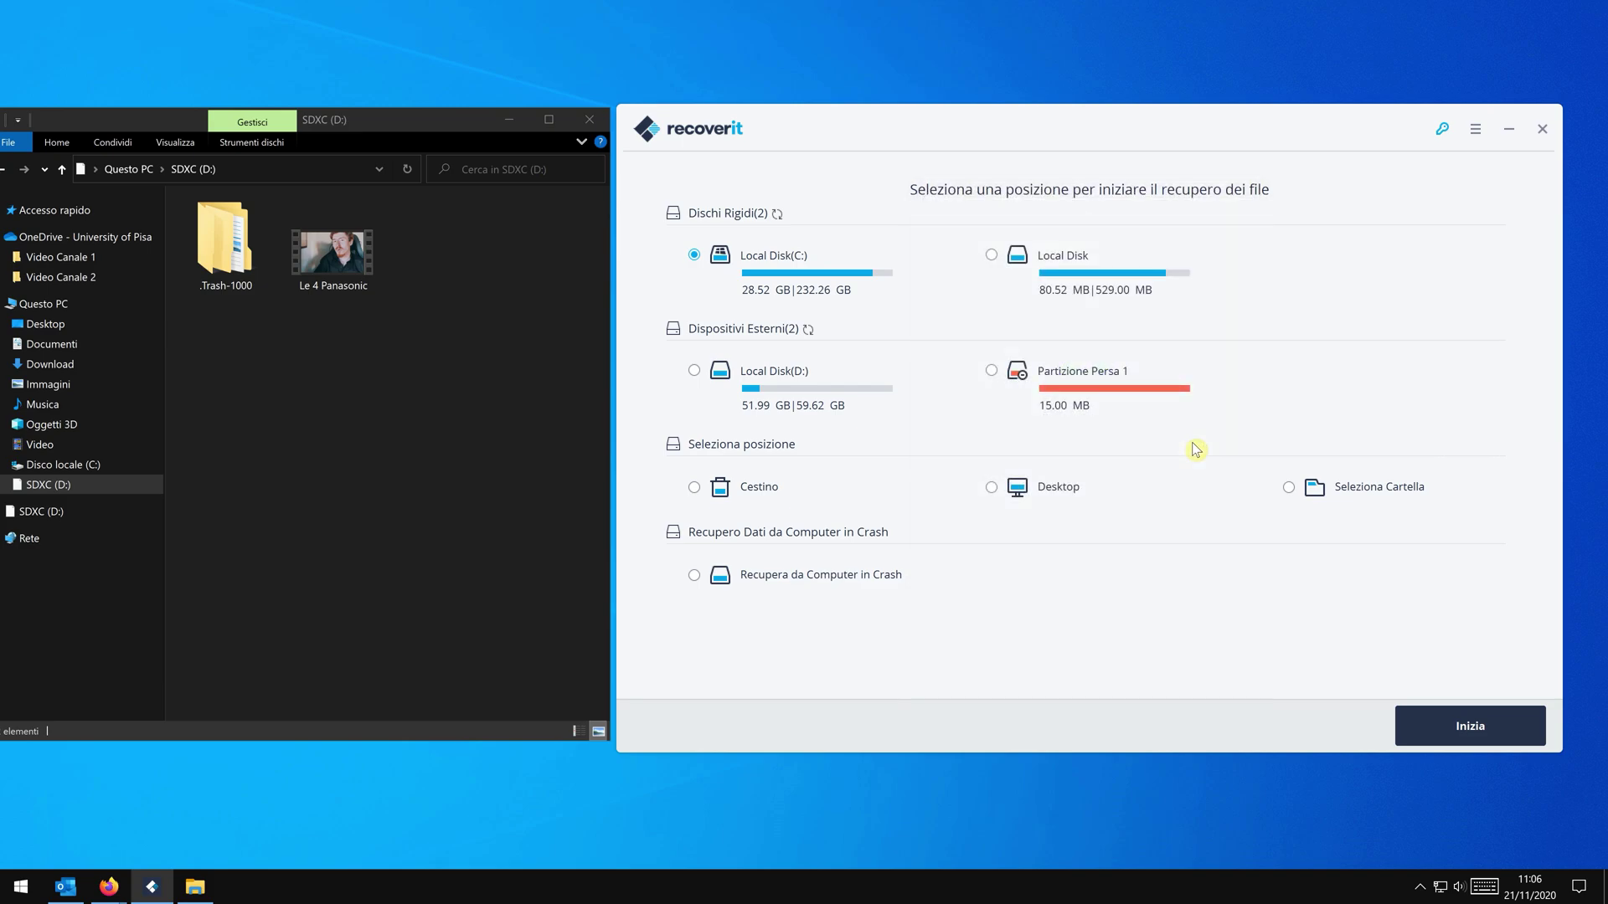
Step: Permanently delete the Le 4 Panasonic video from the SDXC (D:) card
left_click(339, 265)
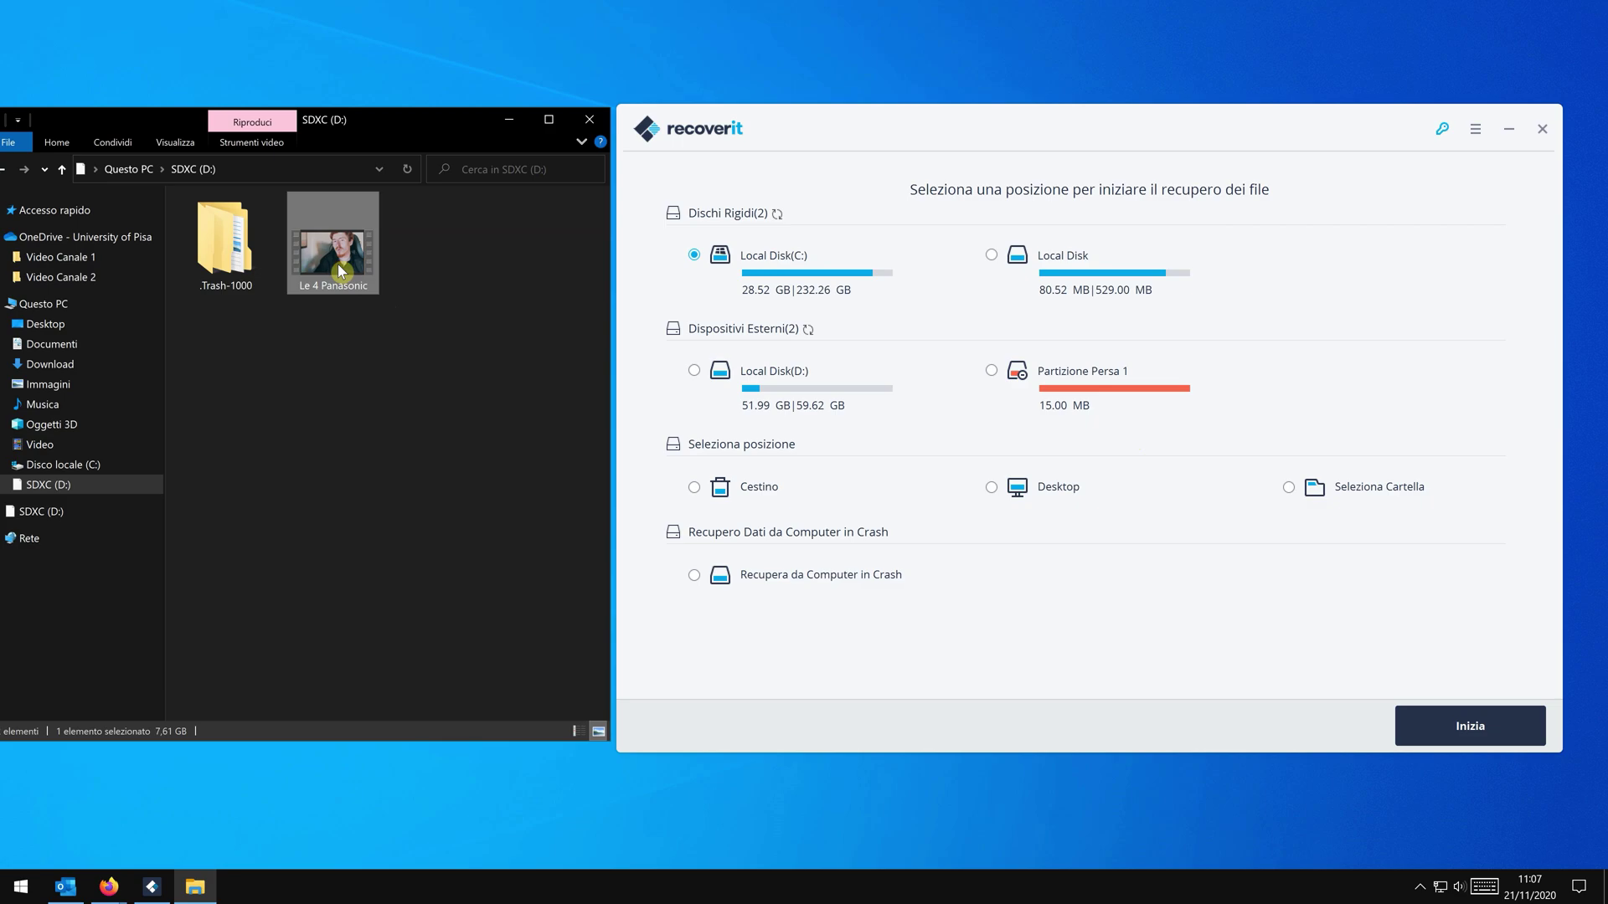
key("Delete")
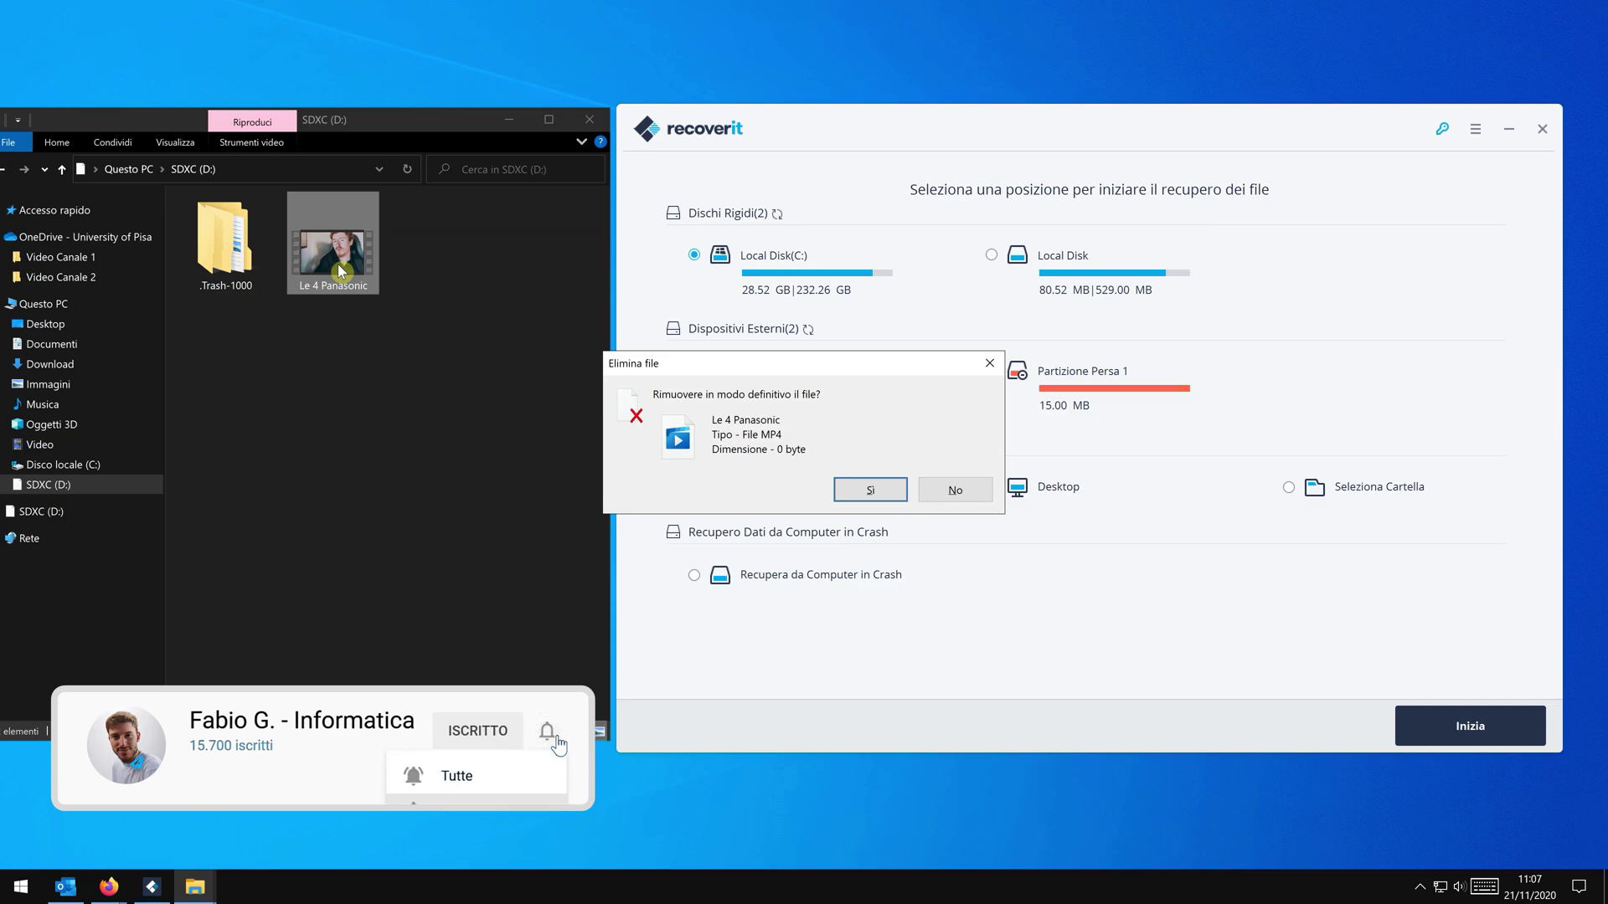
key("Return")
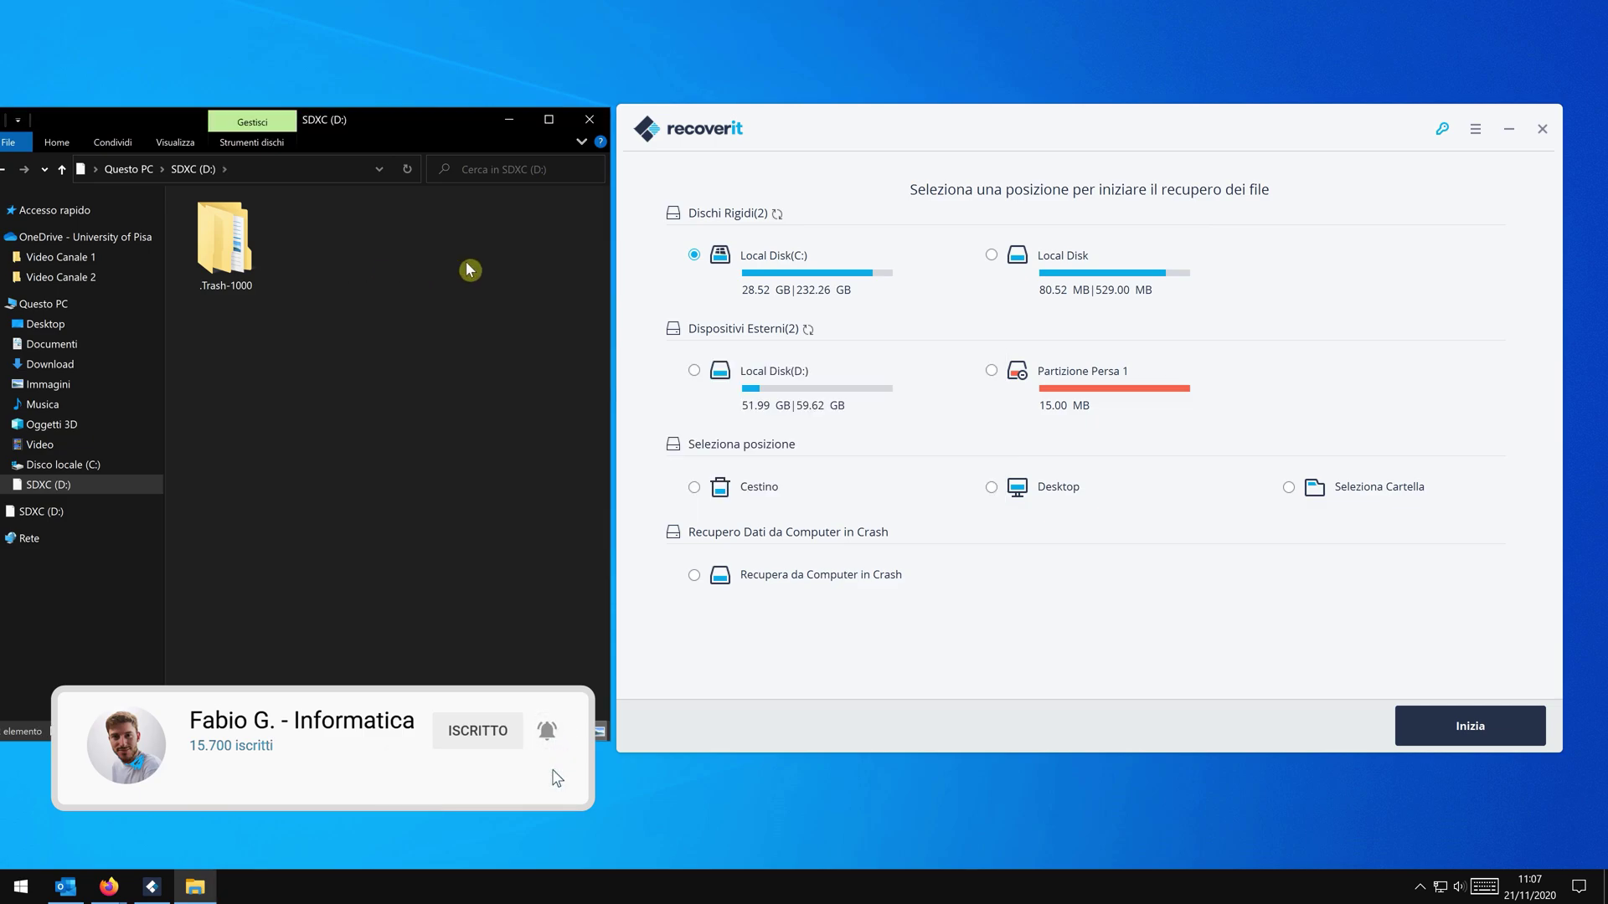
Step: Scan the external Local Disk (D:) for recoverable files and dismiss the completion notice
left_click(808, 378)
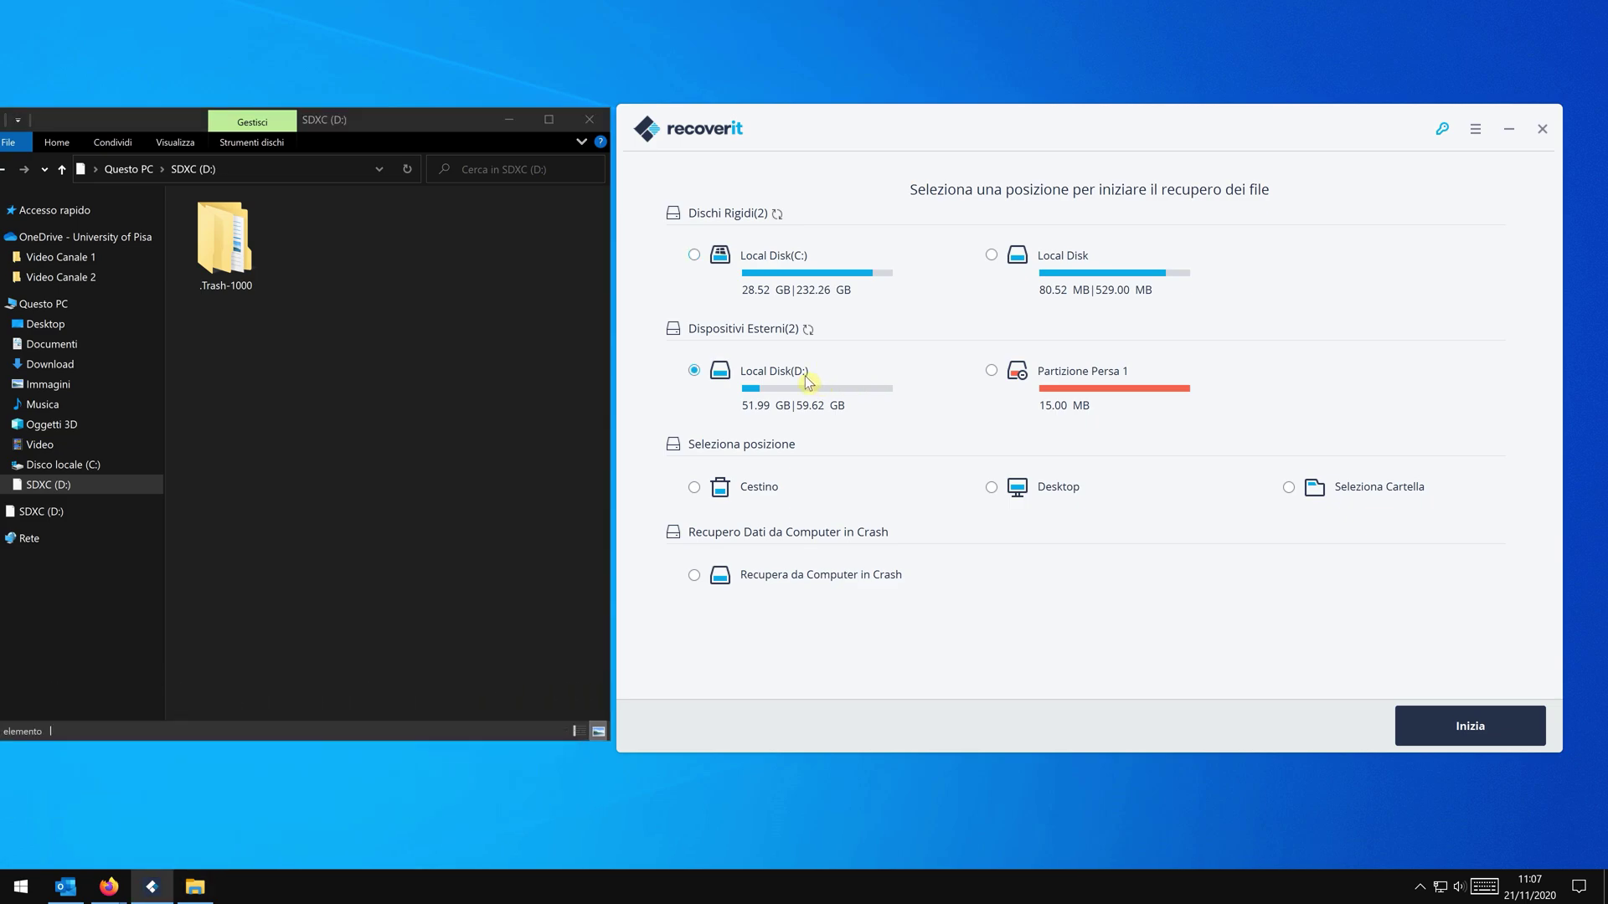
left_click(1522, 743)
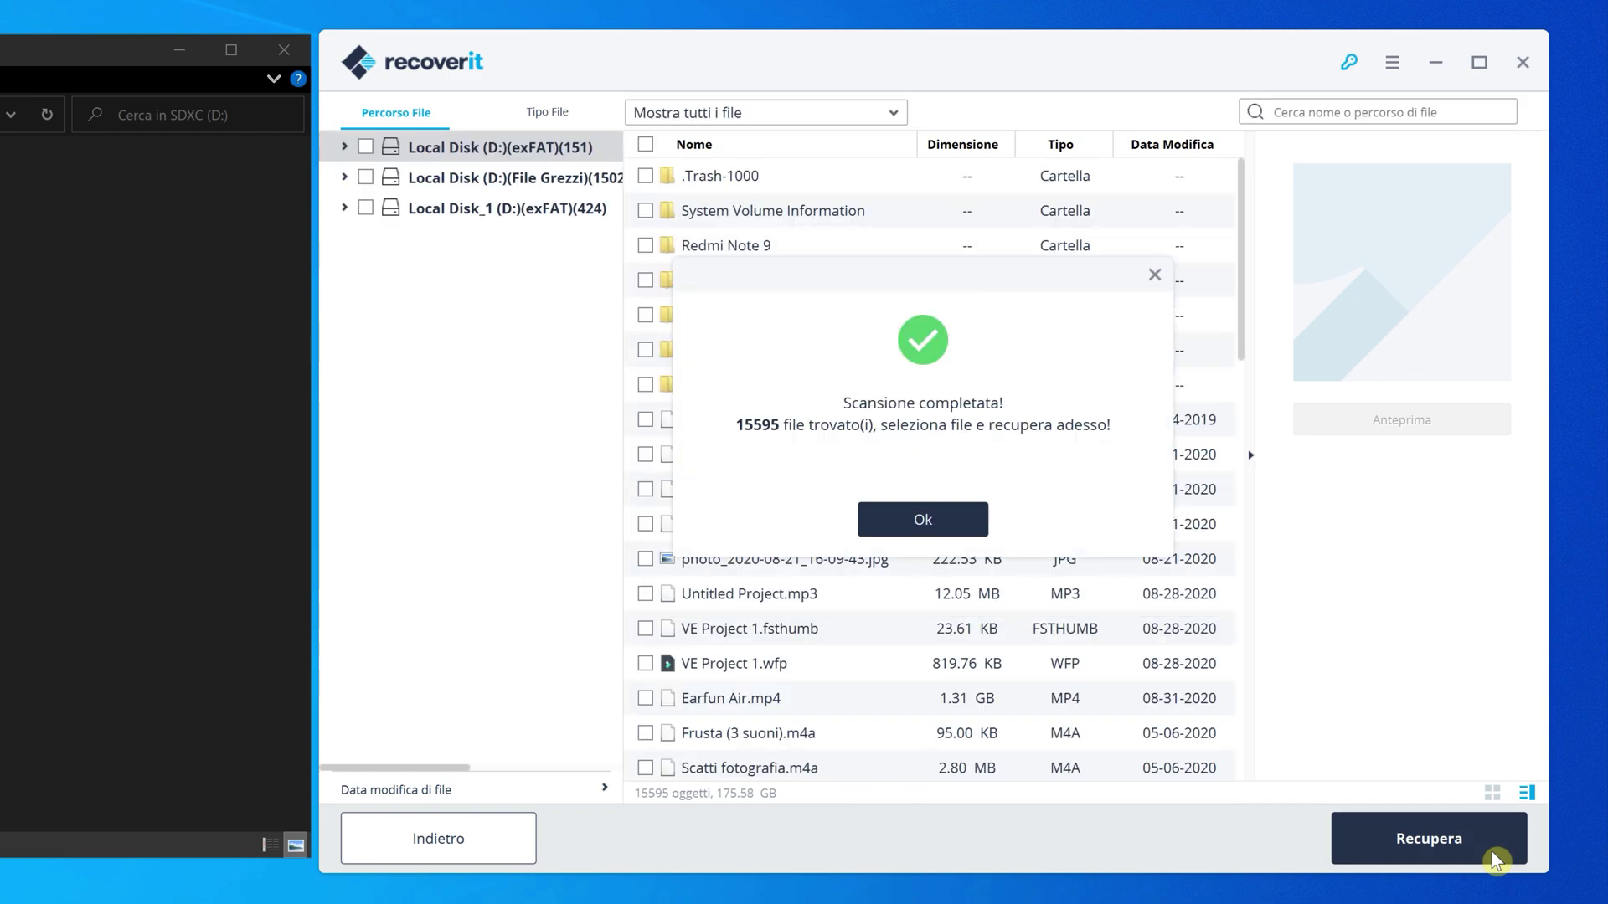
left_click(936, 522)
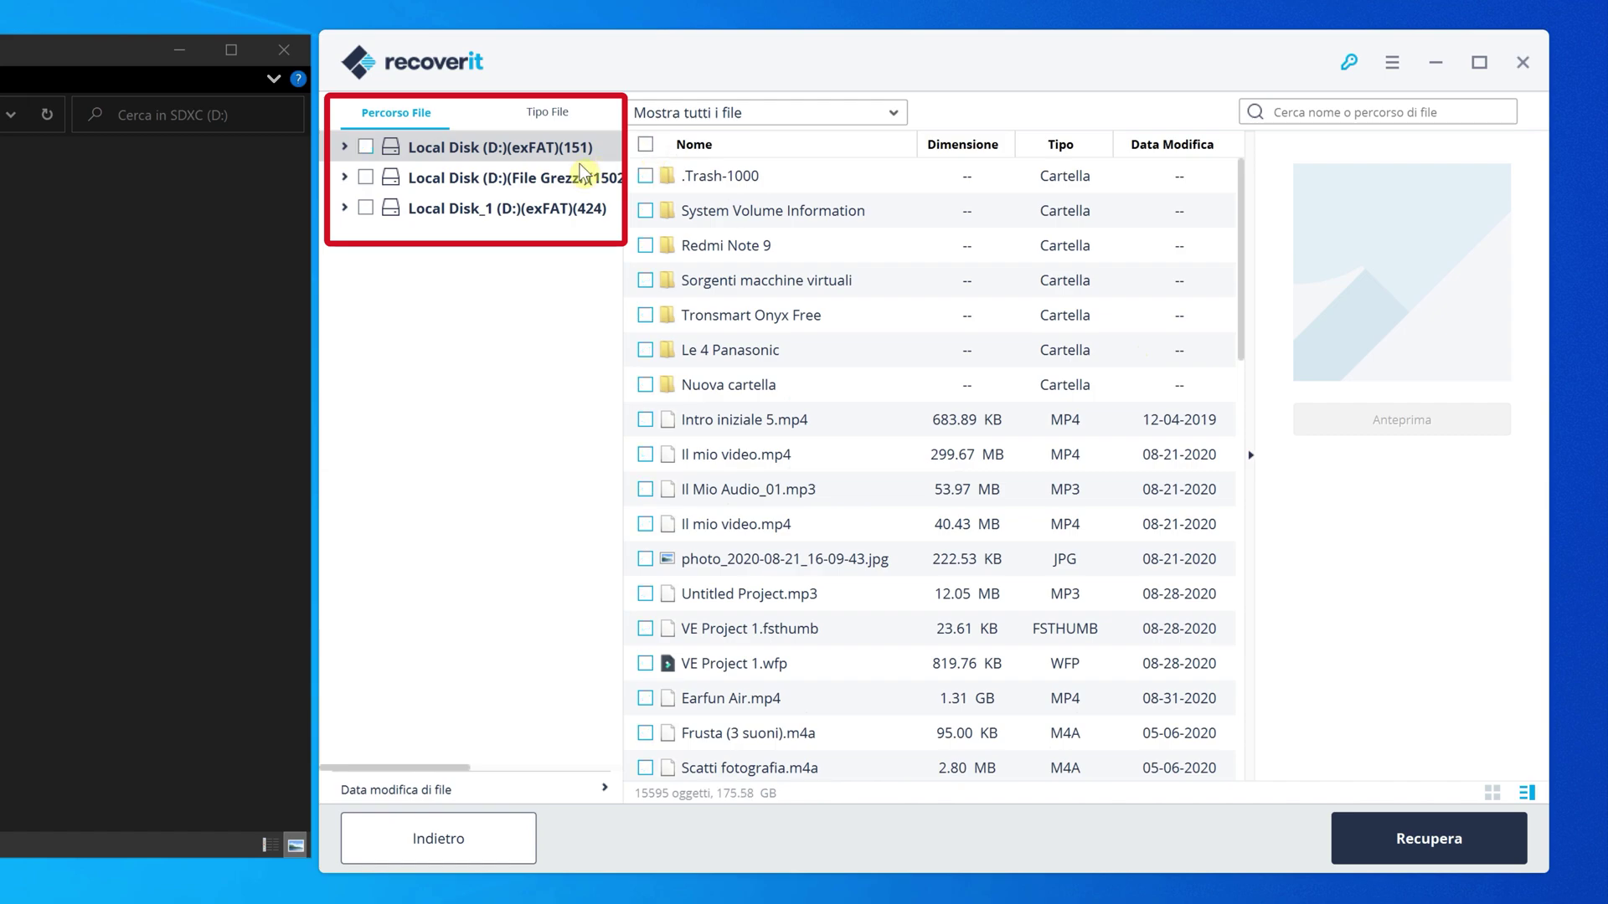
Step: Examine the recoverable files listed under the raw files (File Grezzi) group and under Local Disk_1 (D:)(exFAT)
left_click(520, 177)
scroll(898, 360, "down", 3)
scroll(897, 356, "up", 2)
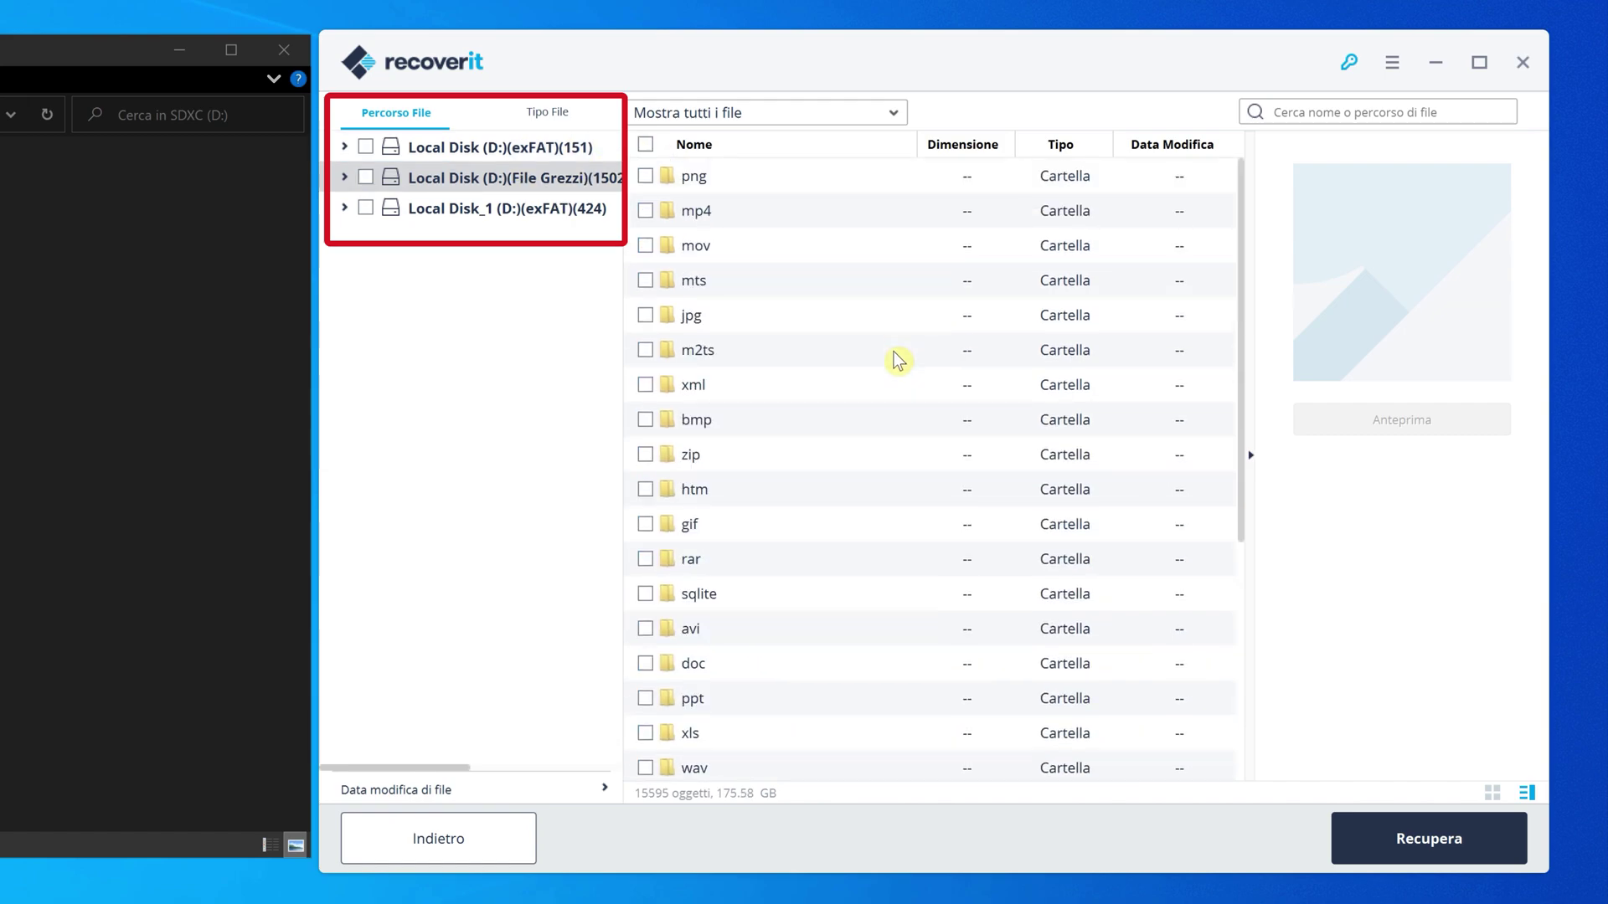
left_click(486, 211)
scroll(889, 345, "down", 5)
scroll(889, 345, "down", 7)
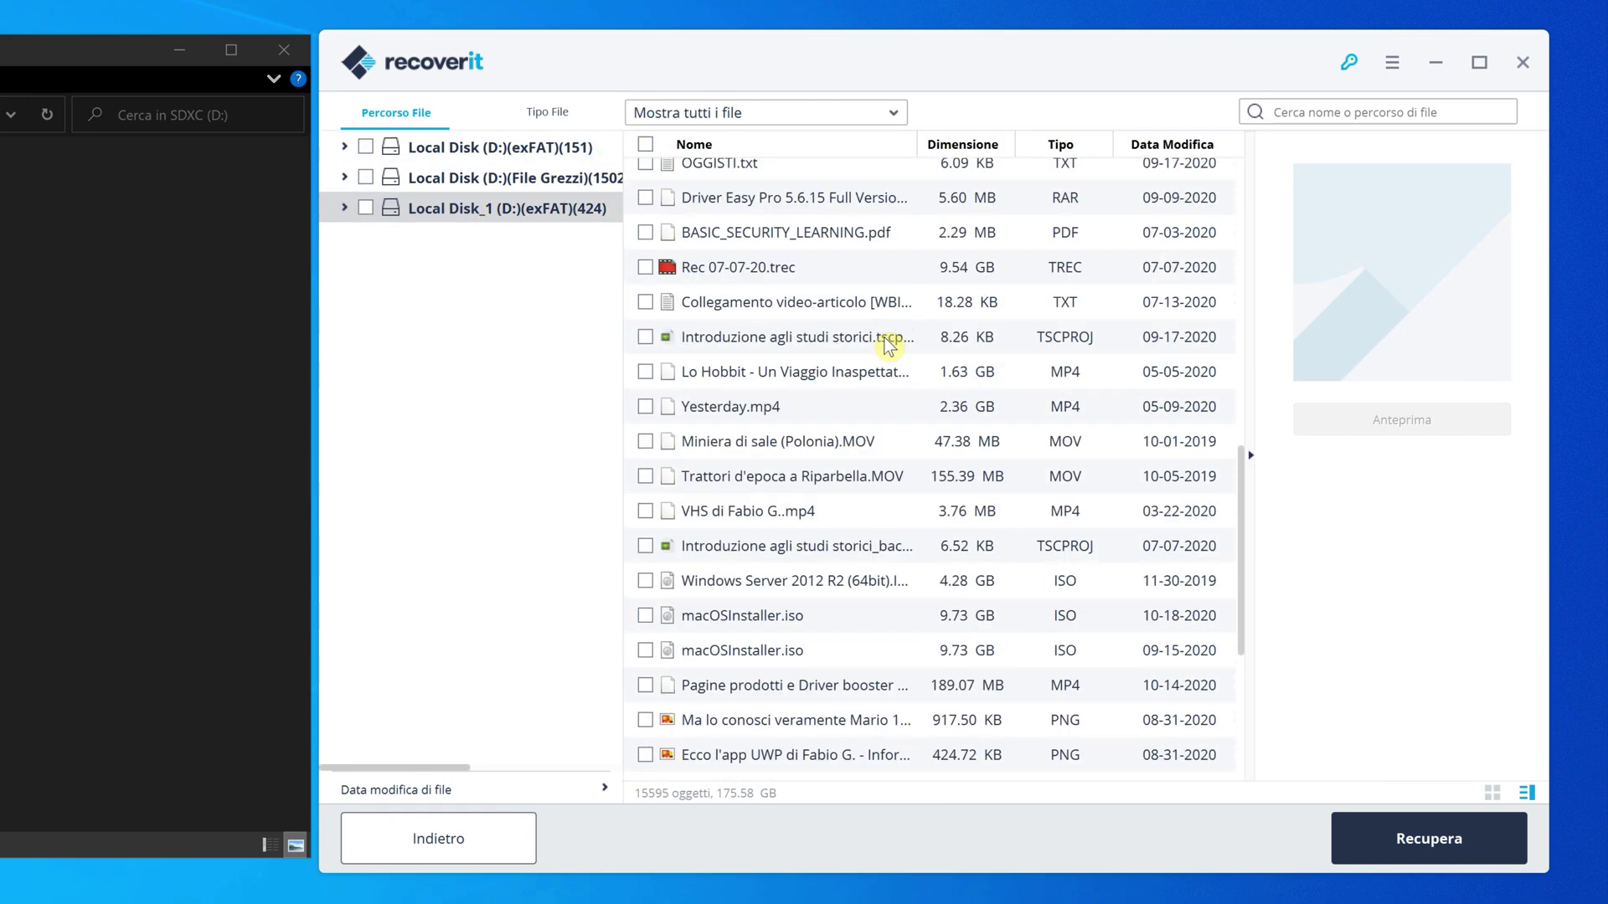
scroll(890, 346, "up", 12)
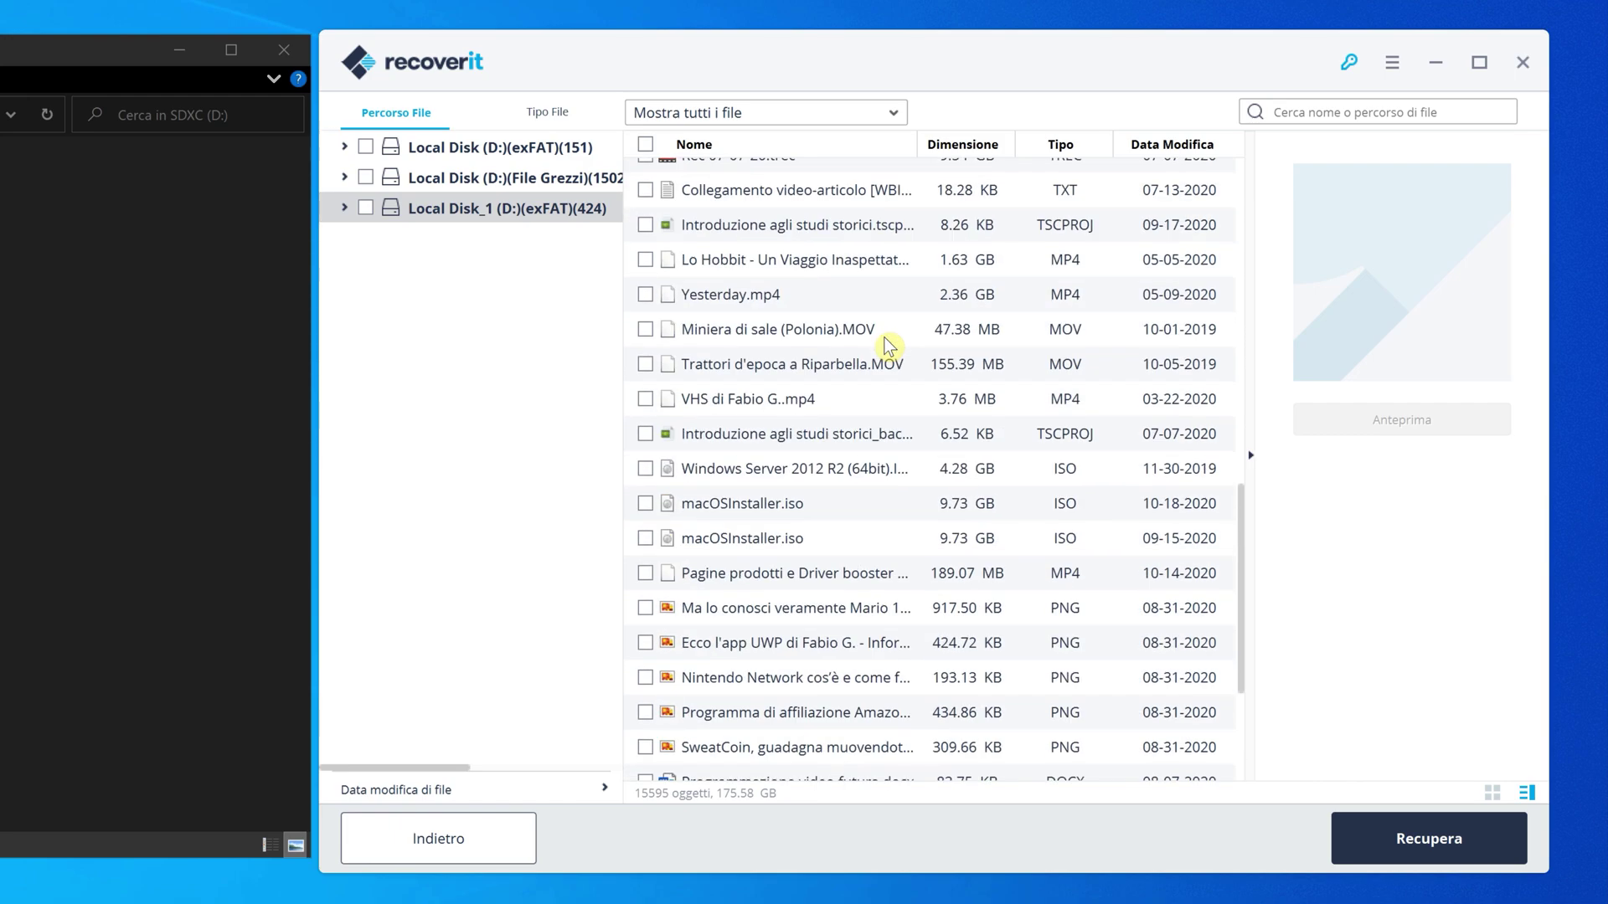
Step: Select all the files found under Local Disk (D:)(exFAT) and look through them
left_click(500, 148)
left_click(646, 144)
scroll(1173, 297, "down", 10)
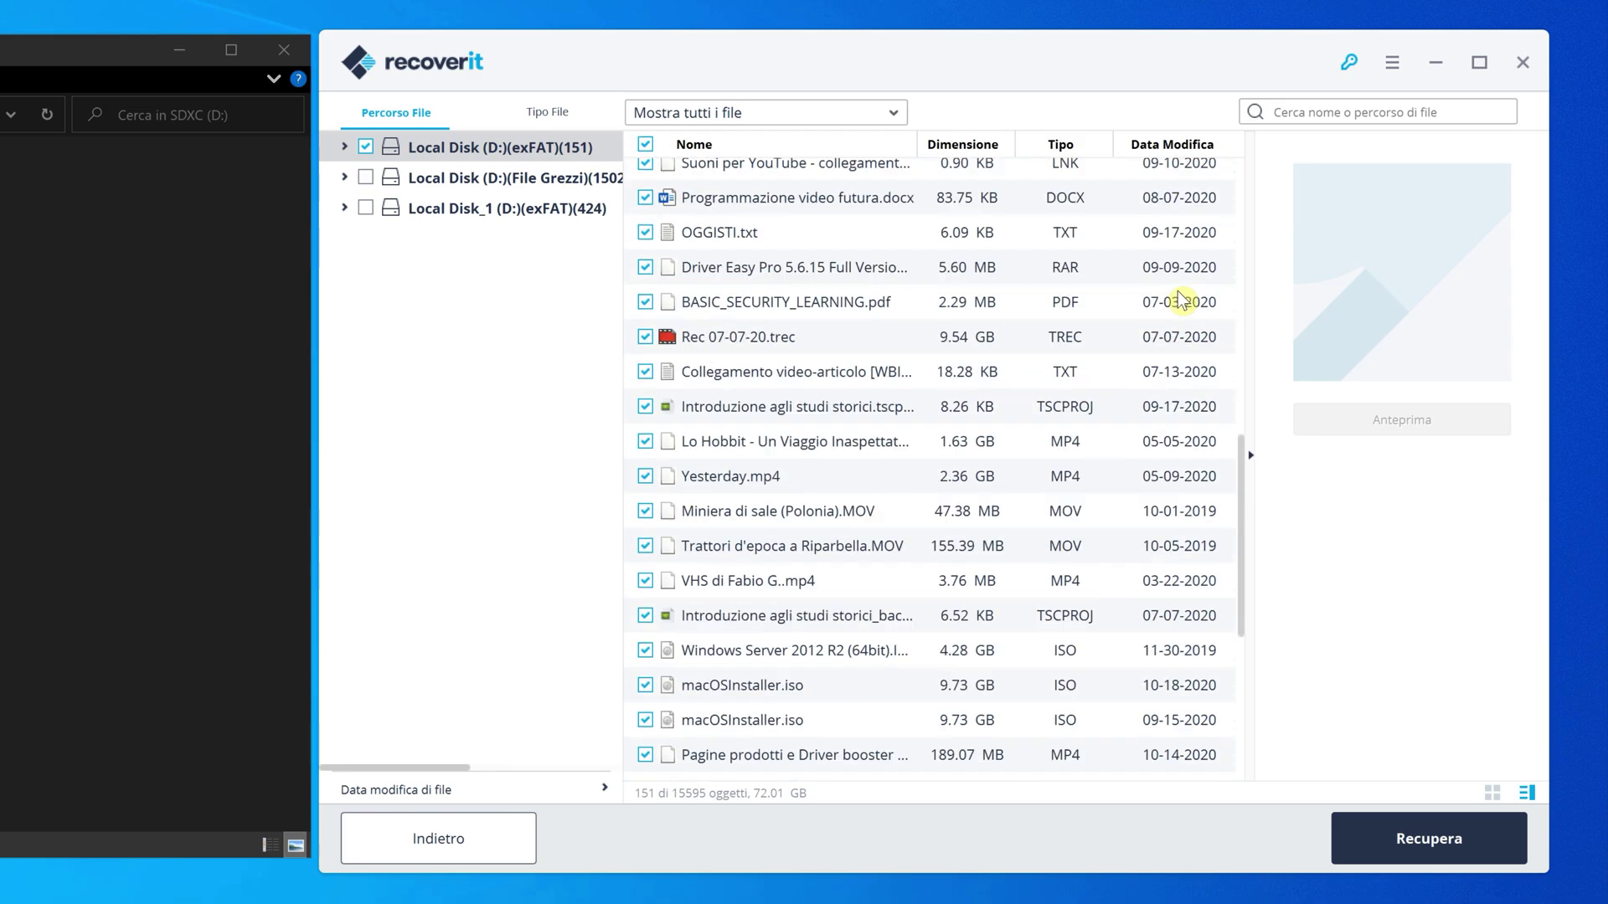
scroll(1134, 358, "up", 5)
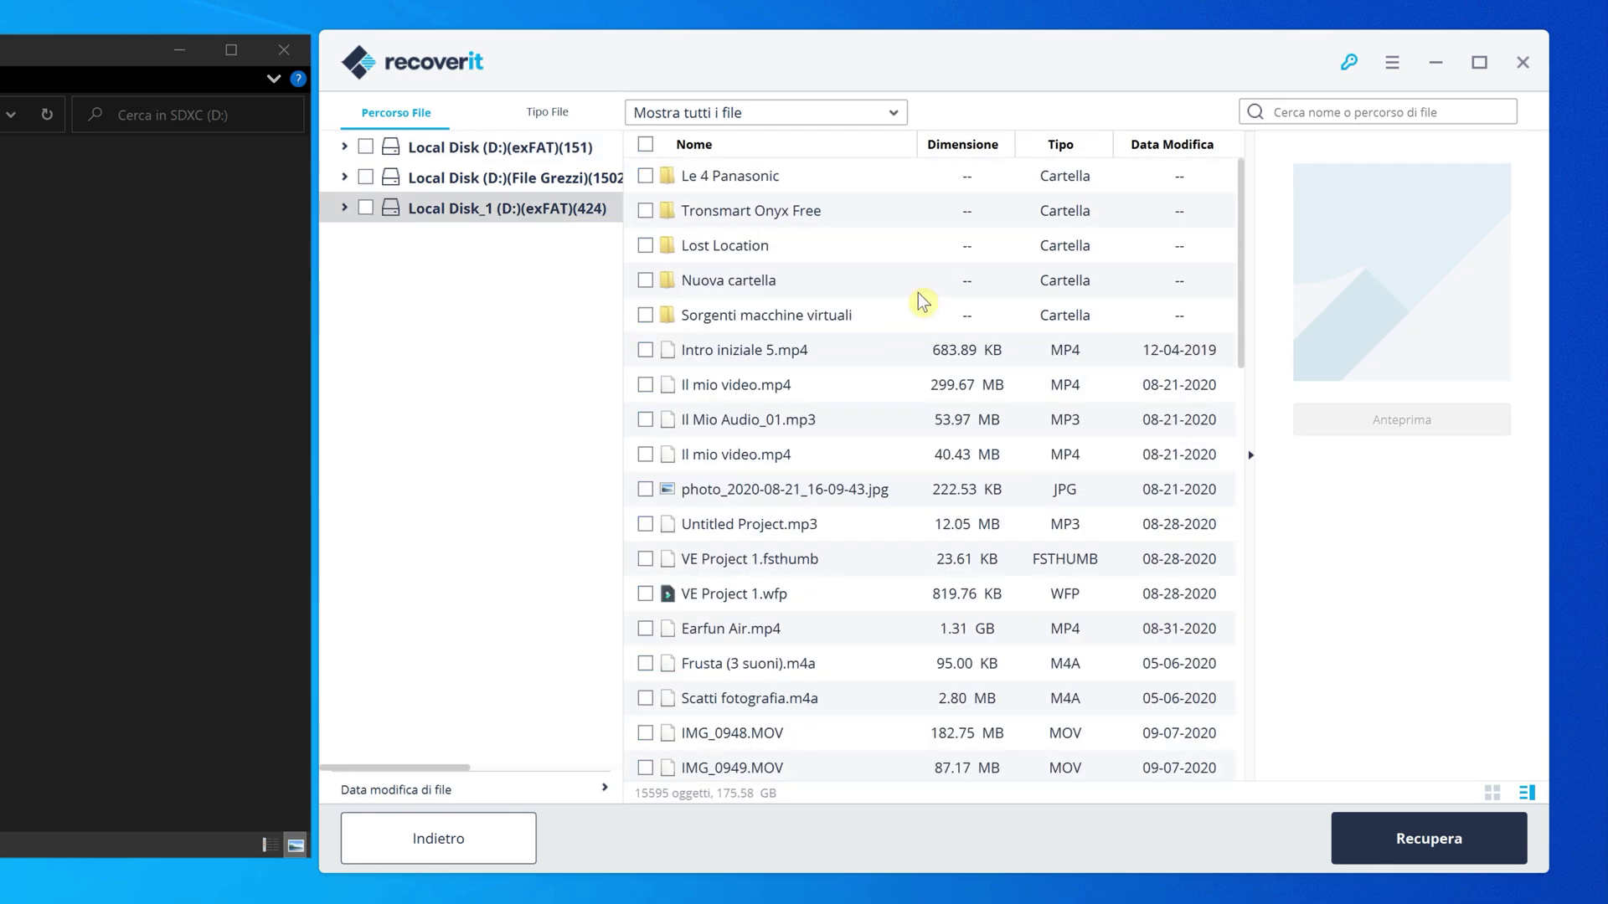
Step: Sort the Local Disk_1 (D:) results by size in ascending order and mark Le 4 Panasonic.mp4 for recovery
left_click(1000, 148)
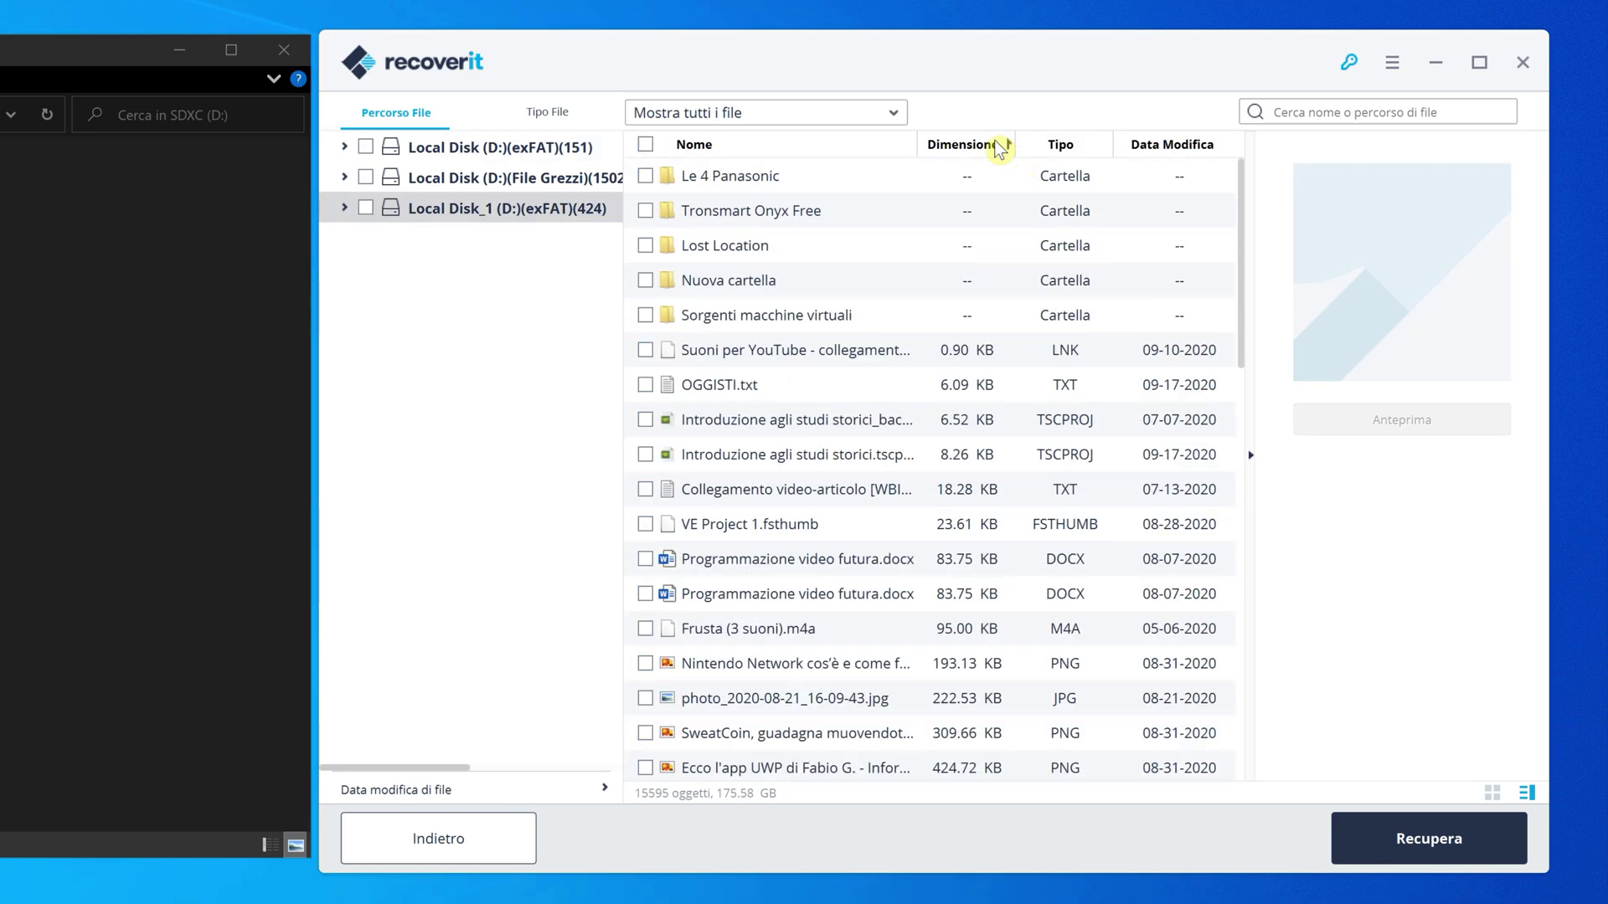
scroll(1047, 377, "down", 12)
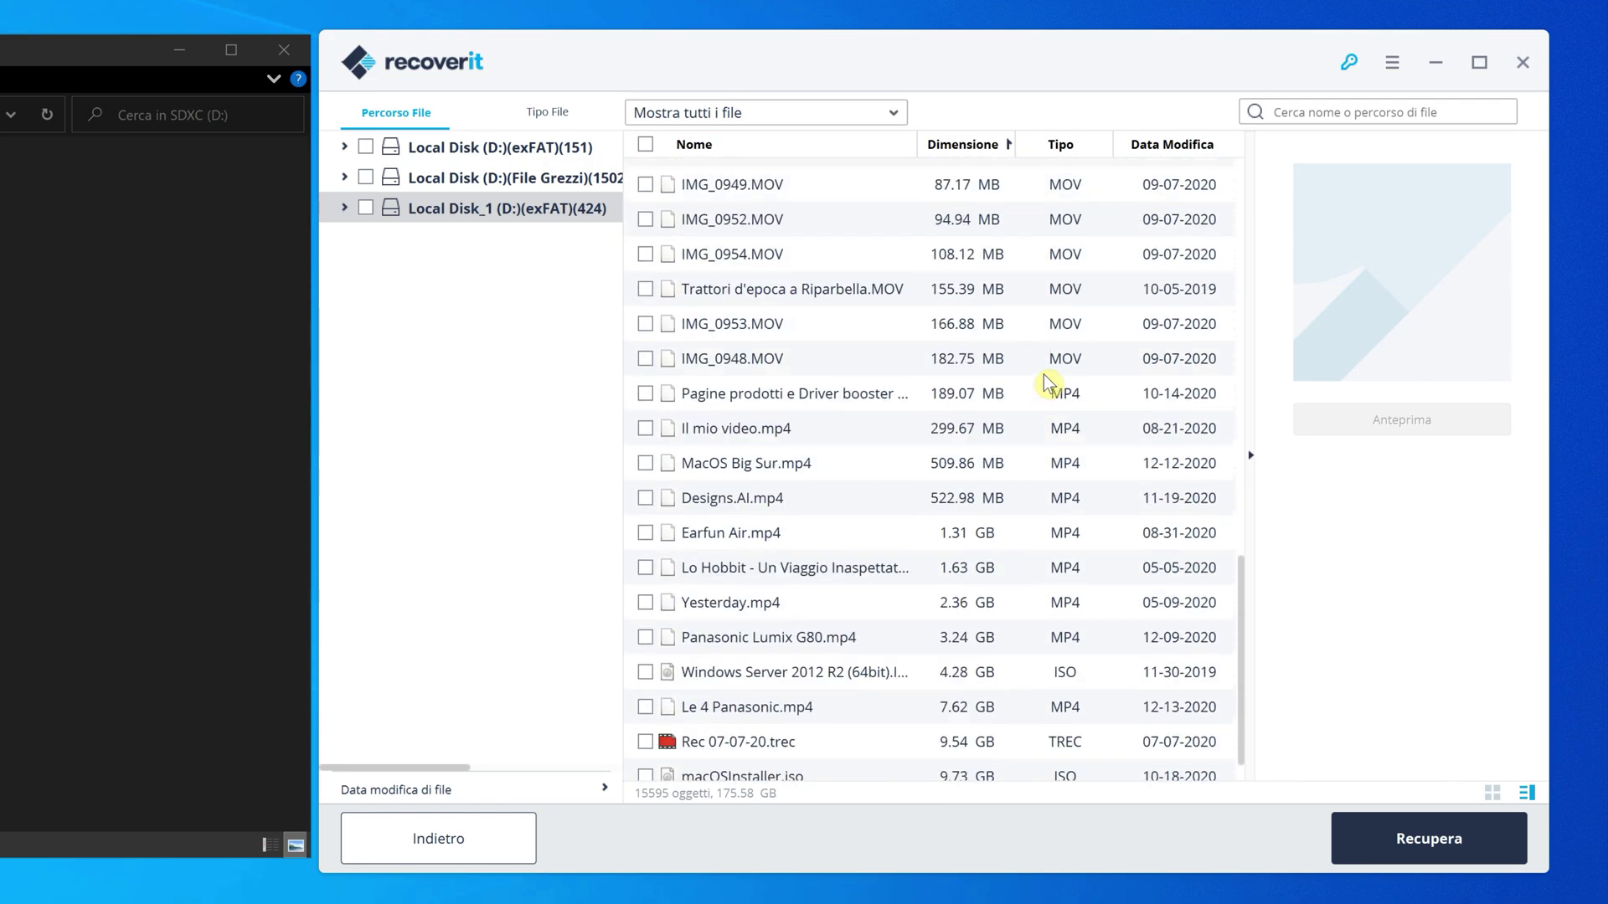
scroll(1048, 385, "down", 1)
left_click(812, 660)
left_click(646, 660)
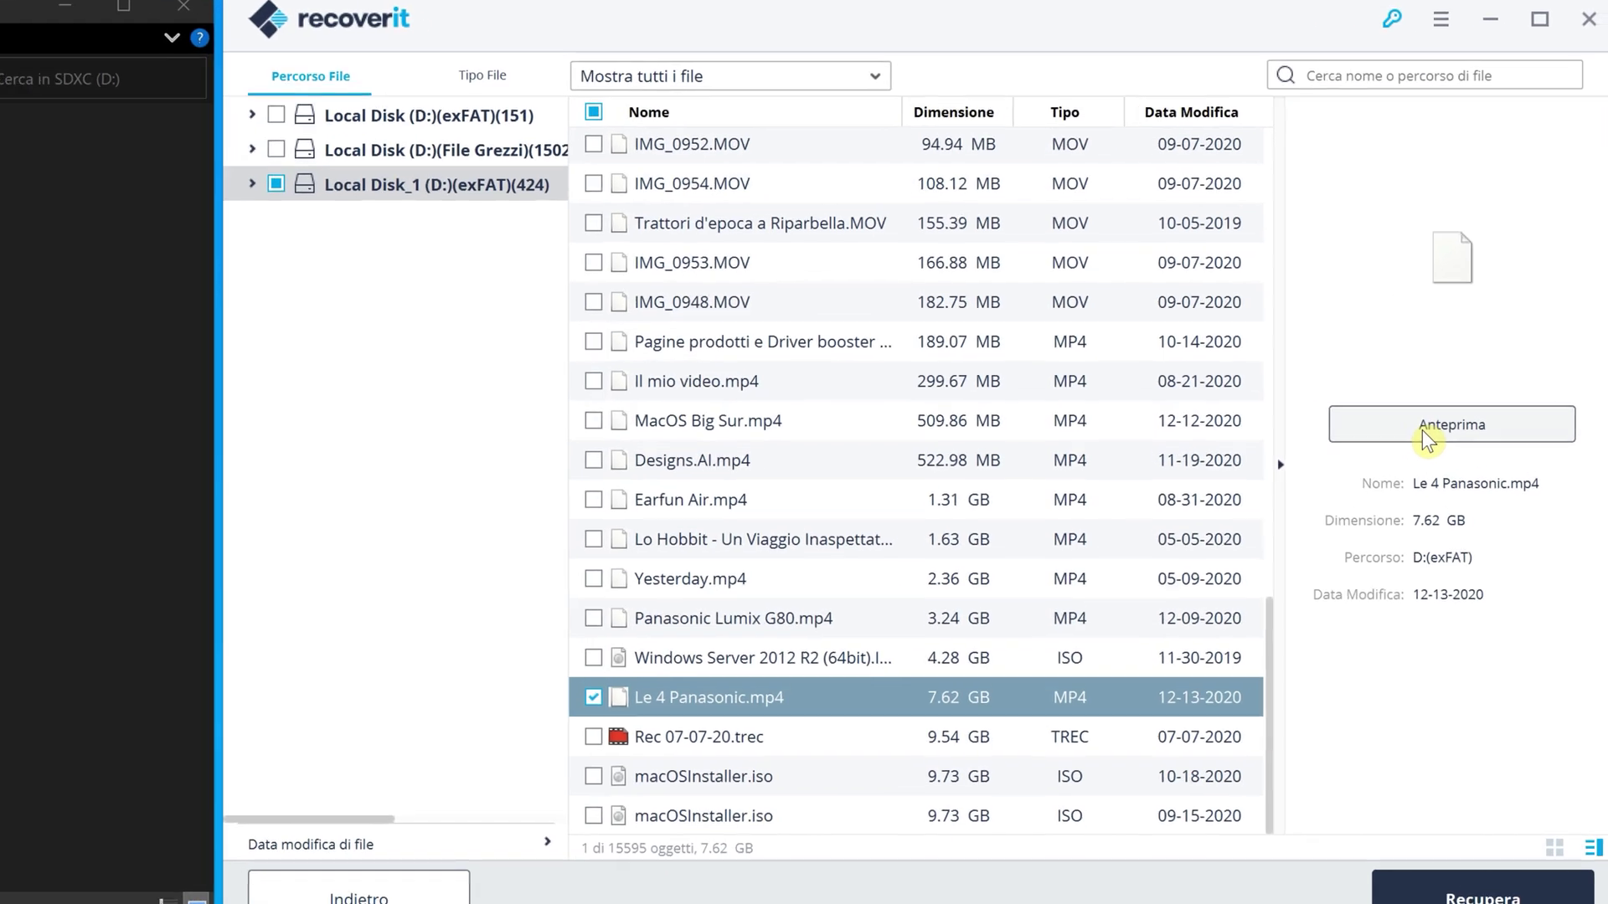
Step: Try to preview Le 4 Panasonic.mp4 and start its recovery
left_click(1402, 419)
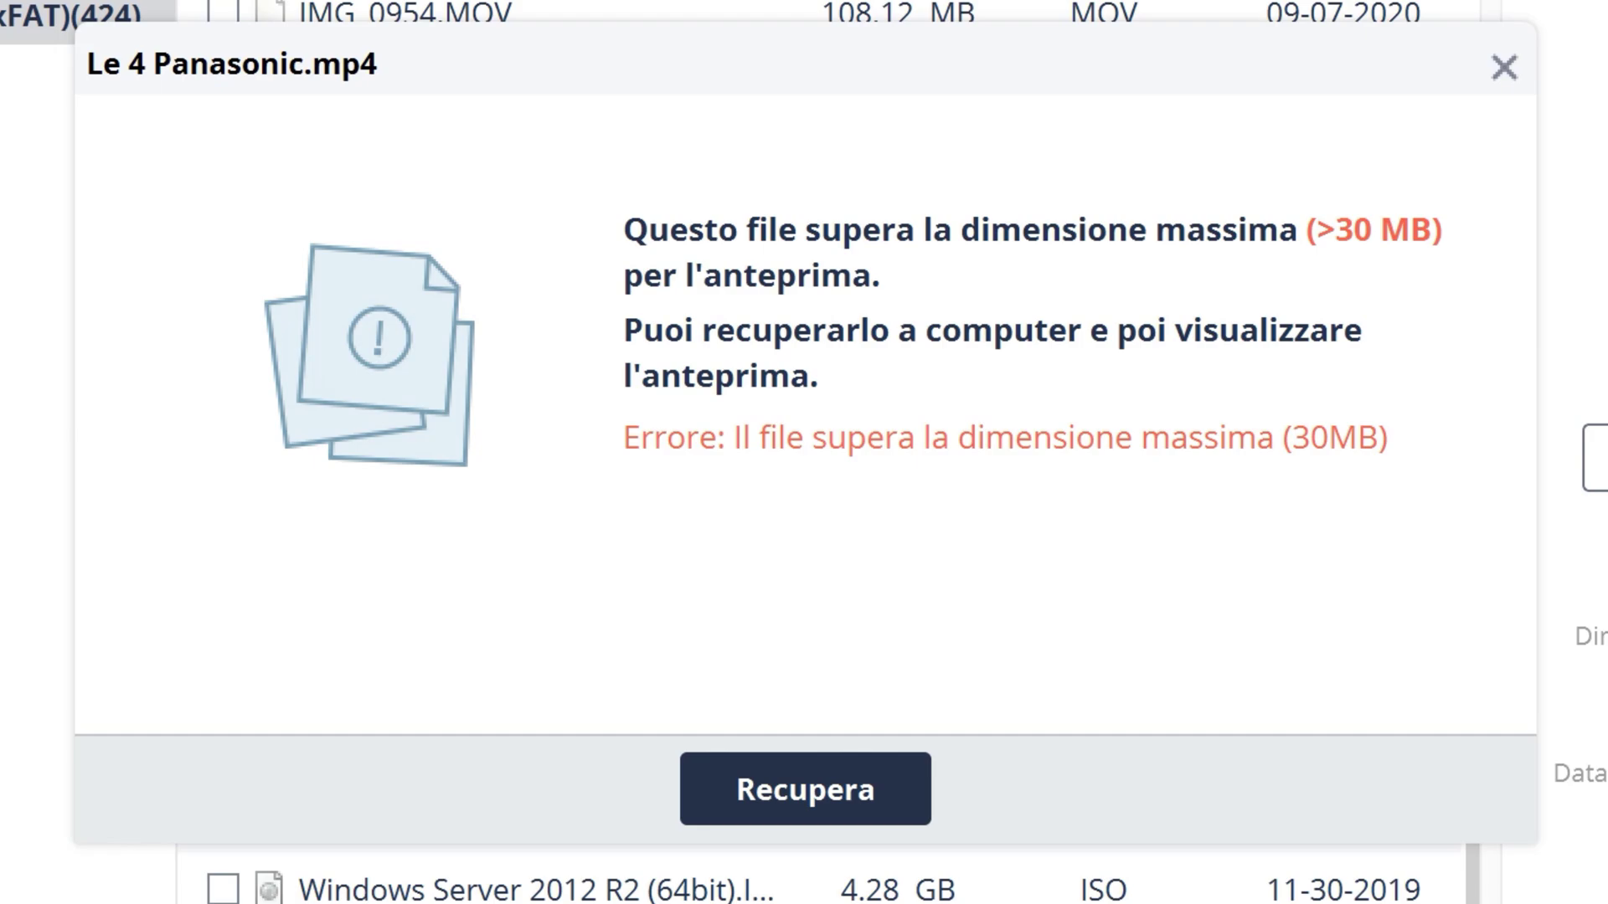
left_click(892, 810)
Step: Recover the marked video into the Documents folder of the personal user profile on the C: drive
left_click(756, 351)
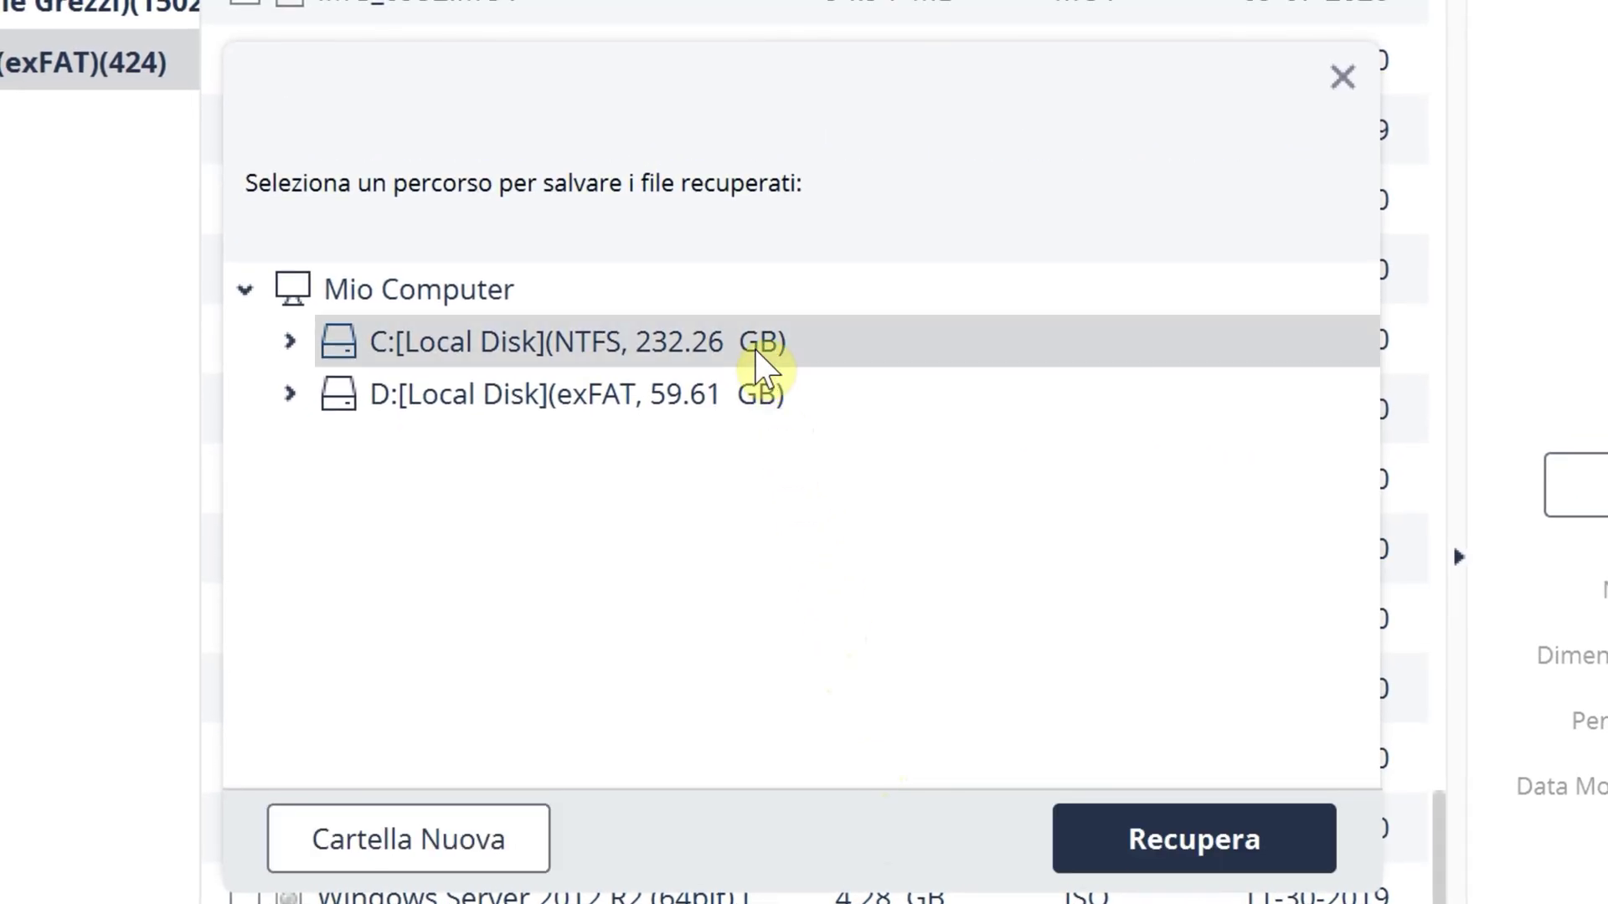
left_click(289, 343)
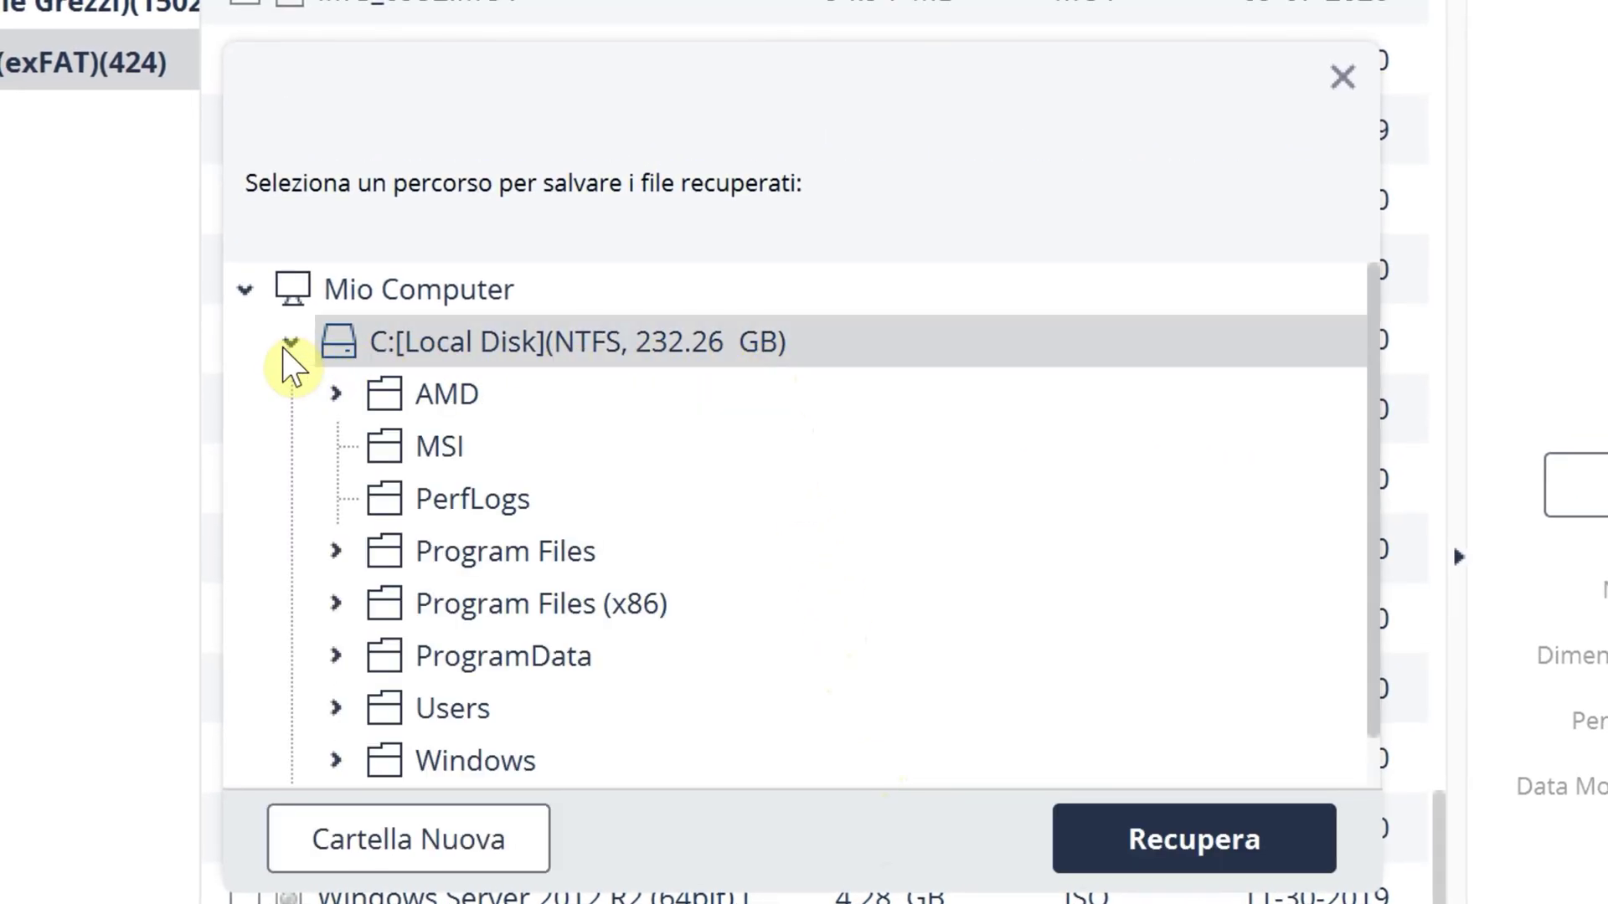
scroll(710, 482, "down", 1)
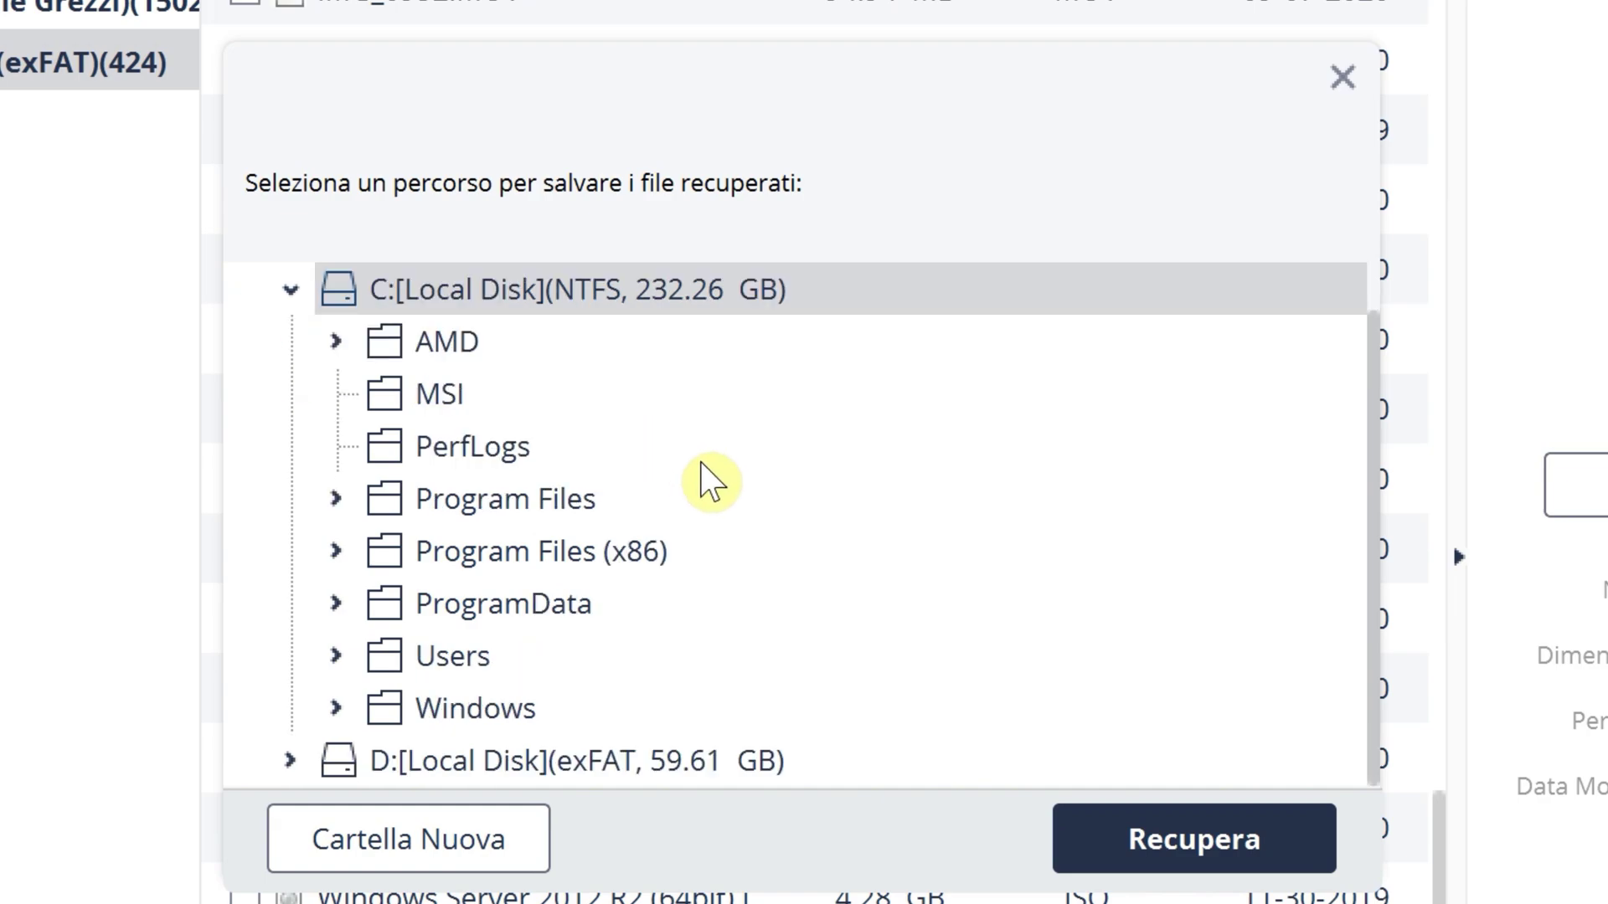
left_click(336, 710)
left_click(336, 710)
left_click(335, 658)
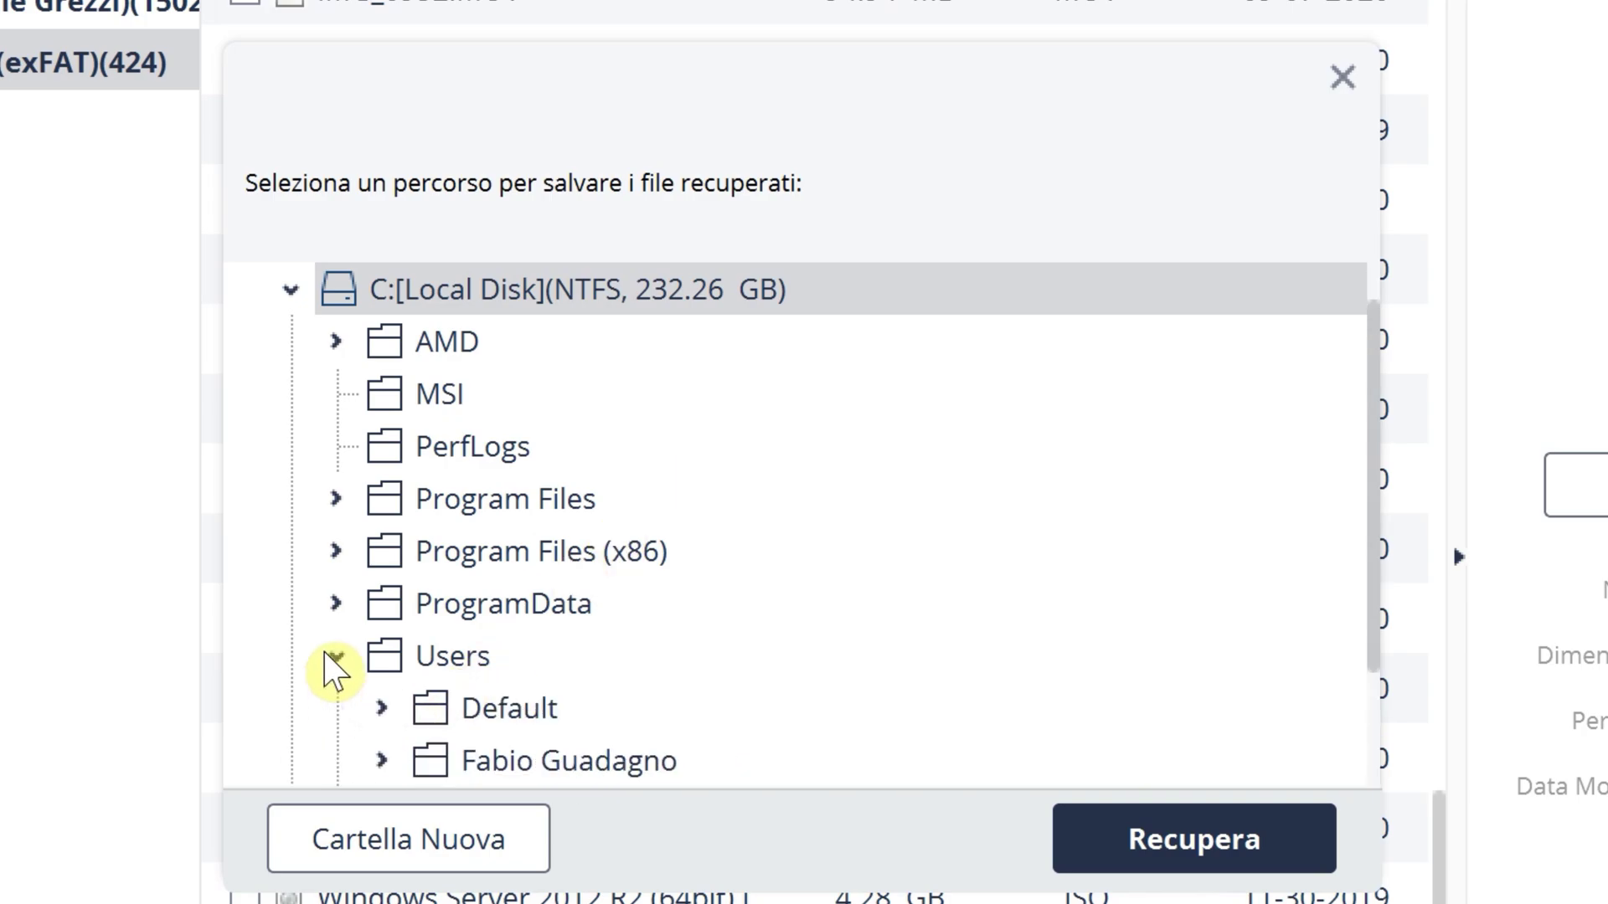
scroll(553, 665, "down", 2)
left_click(553, 604)
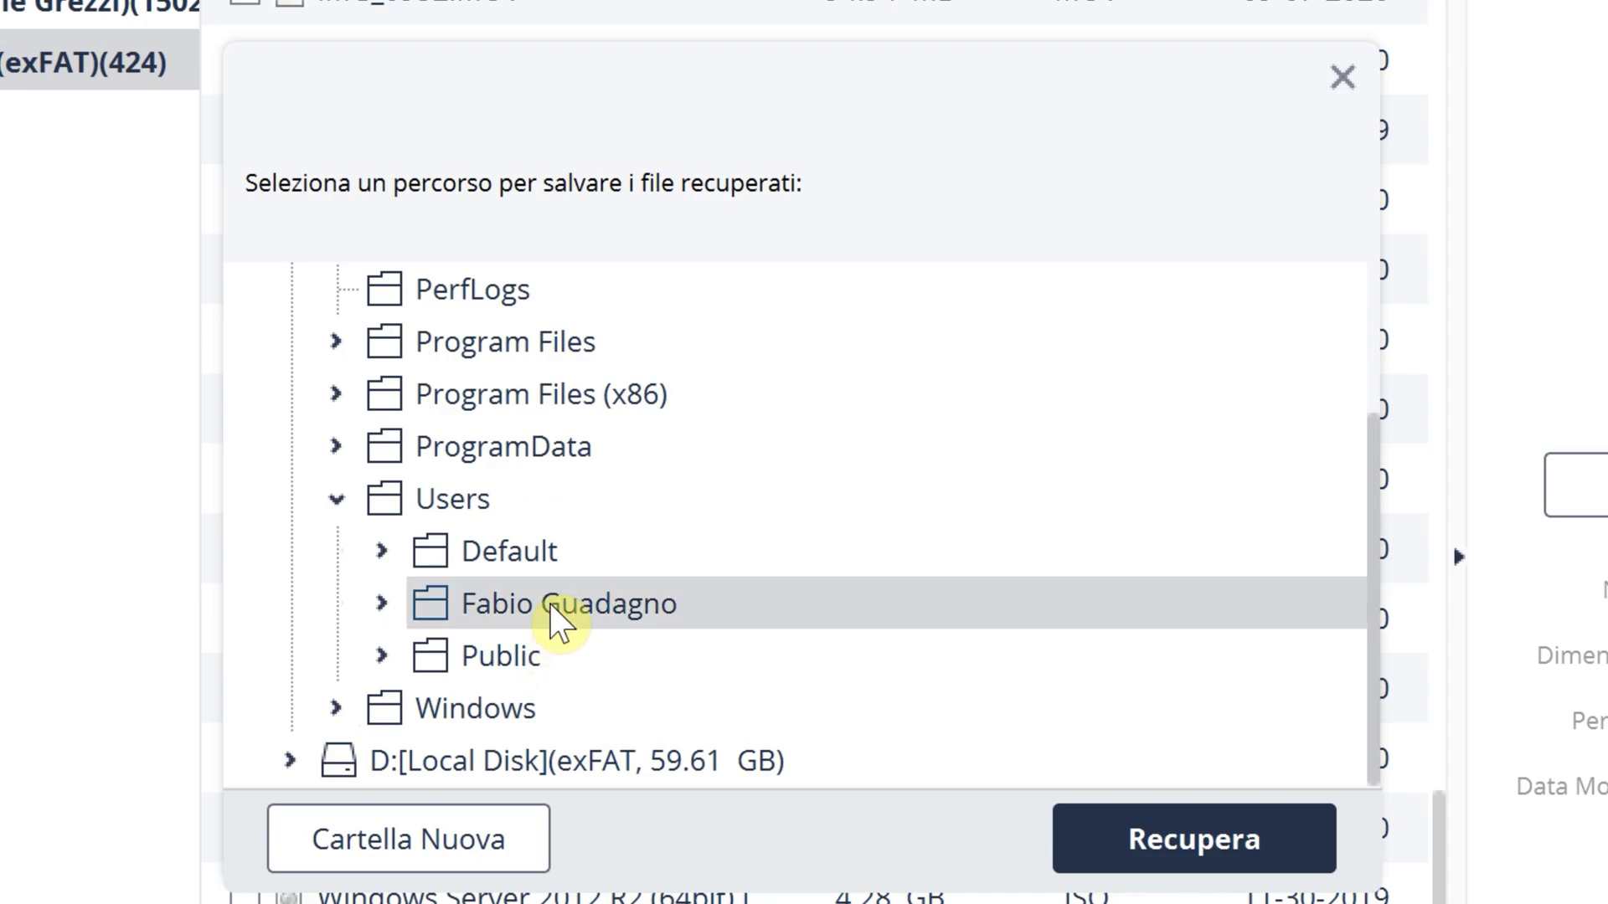
left_click(383, 605)
scroll(632, 687, "down", 4)
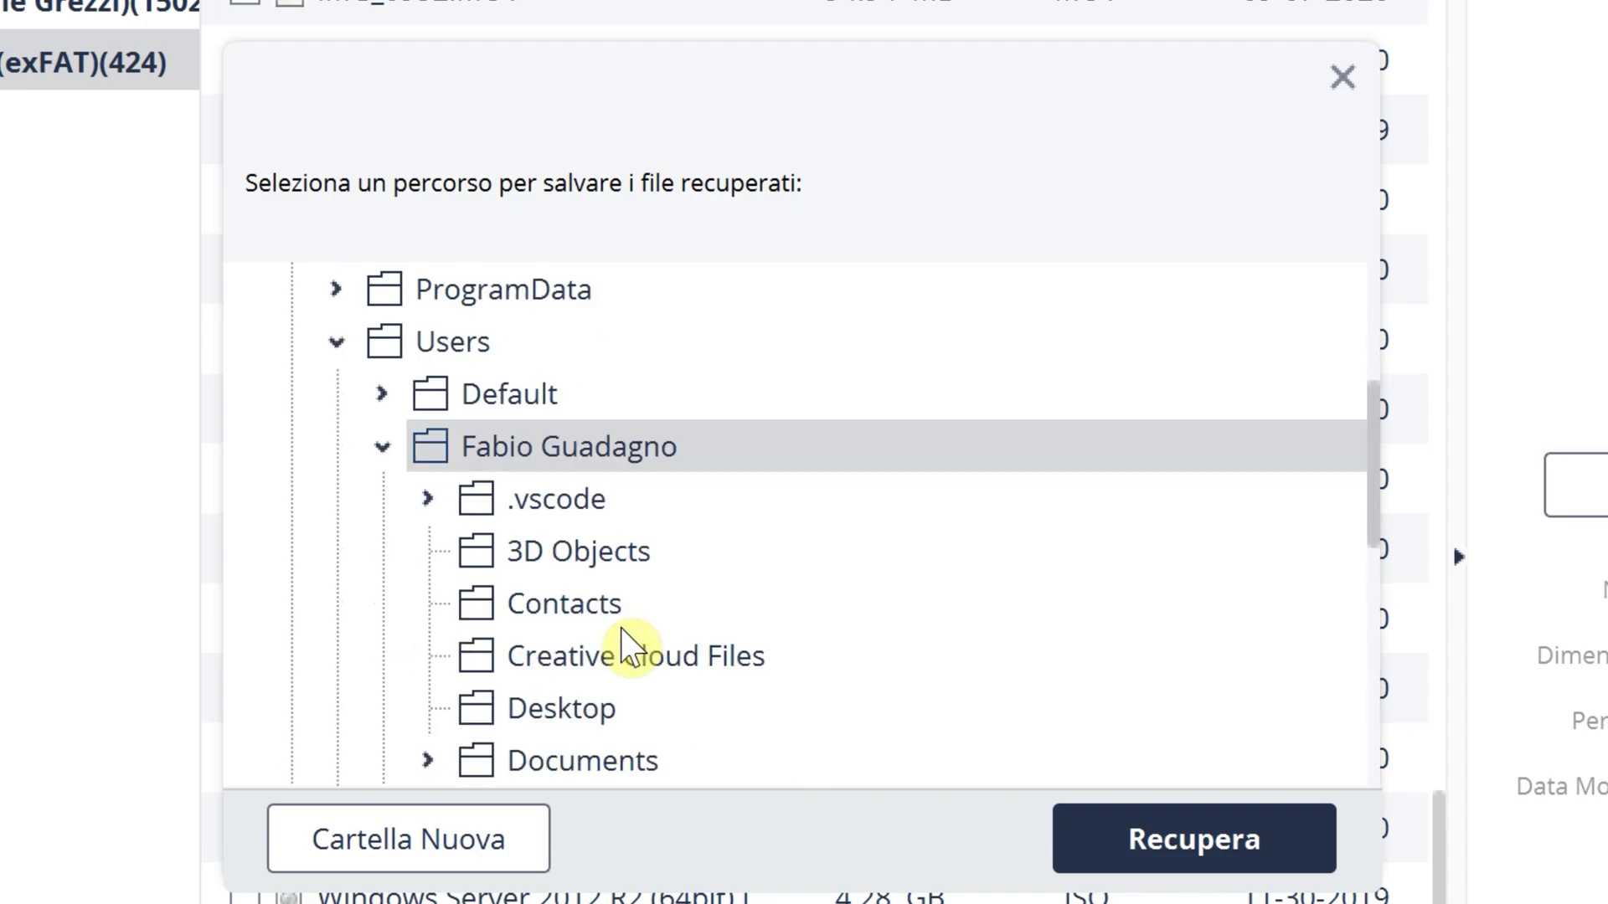
left_click(620, 609)
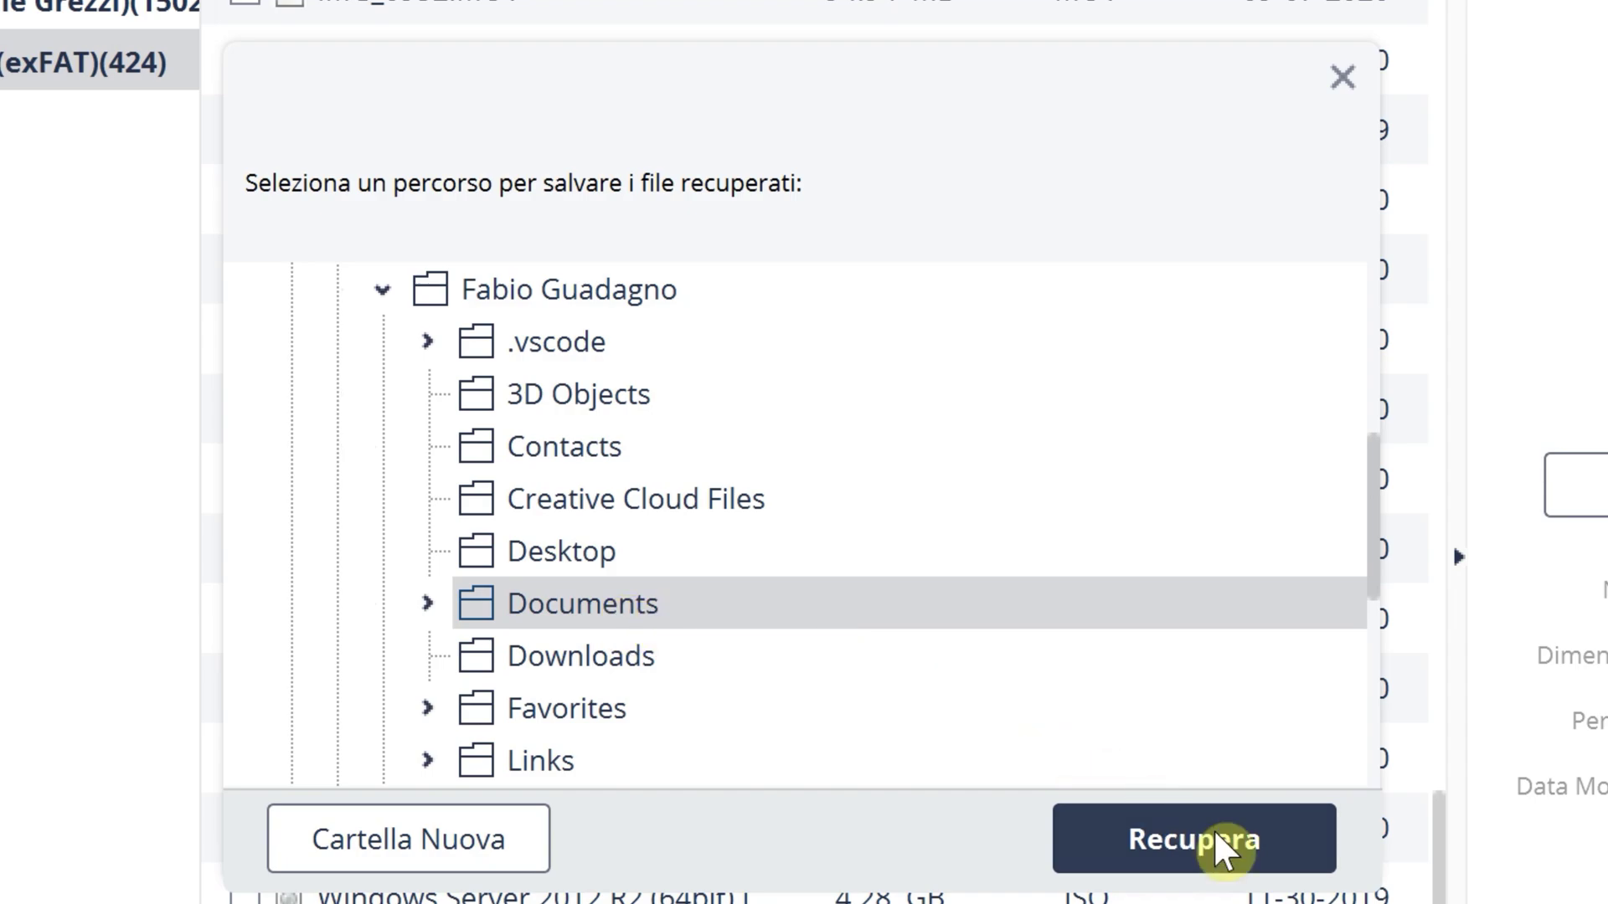
left_click(1248, 854)
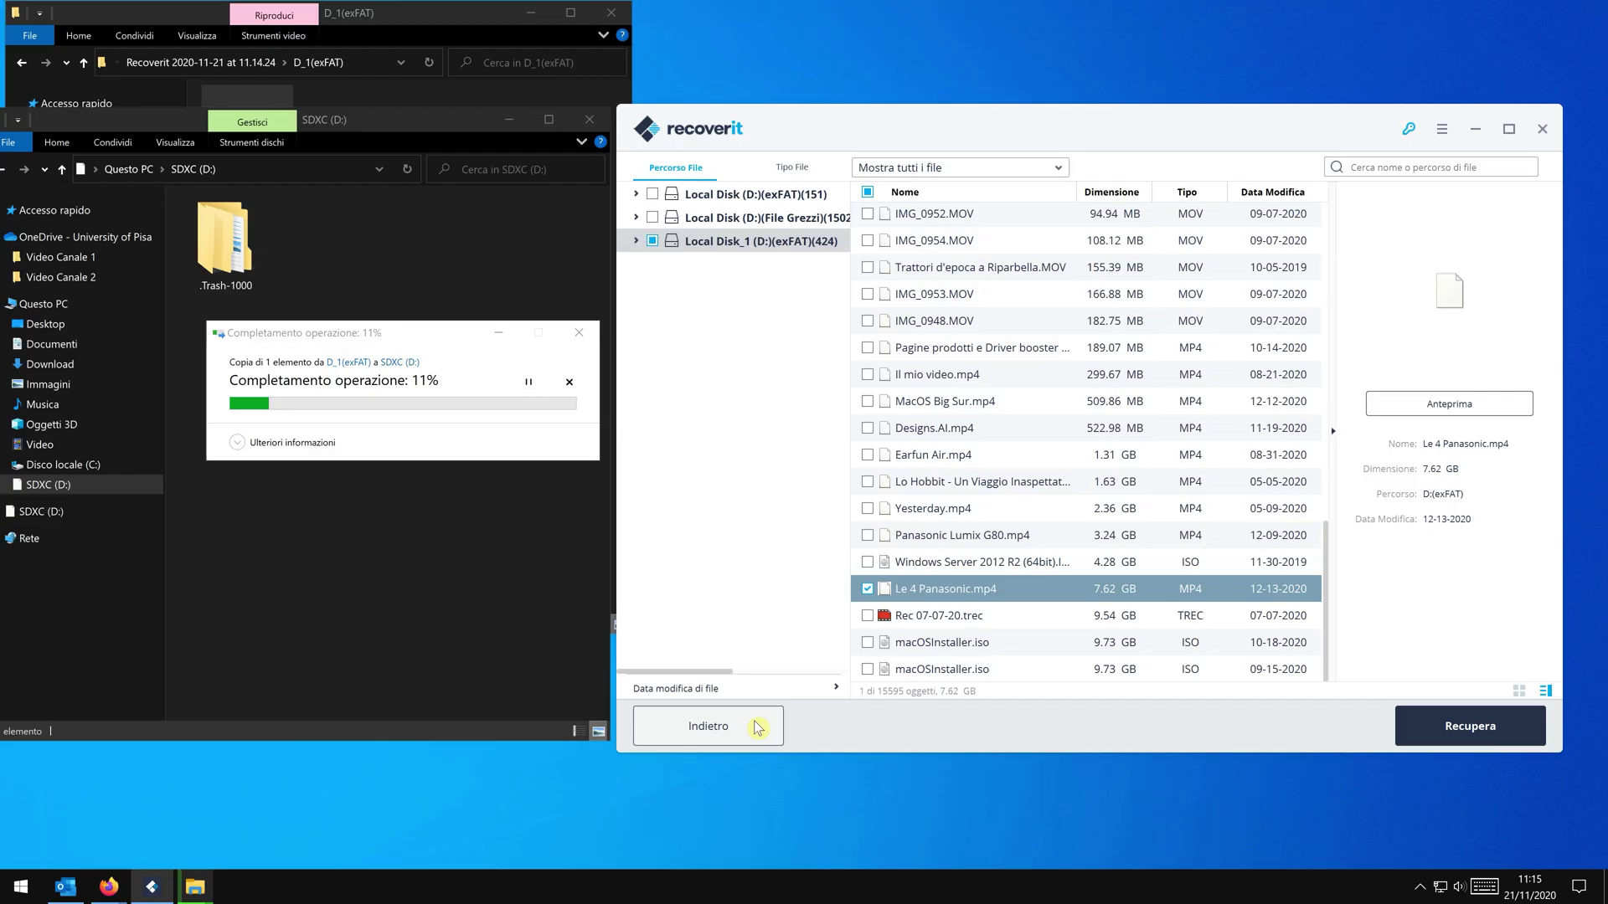
Step: Exit the scan results without saving them and choose the disk tools (Strumenti Disco)
left_click(756, 727)
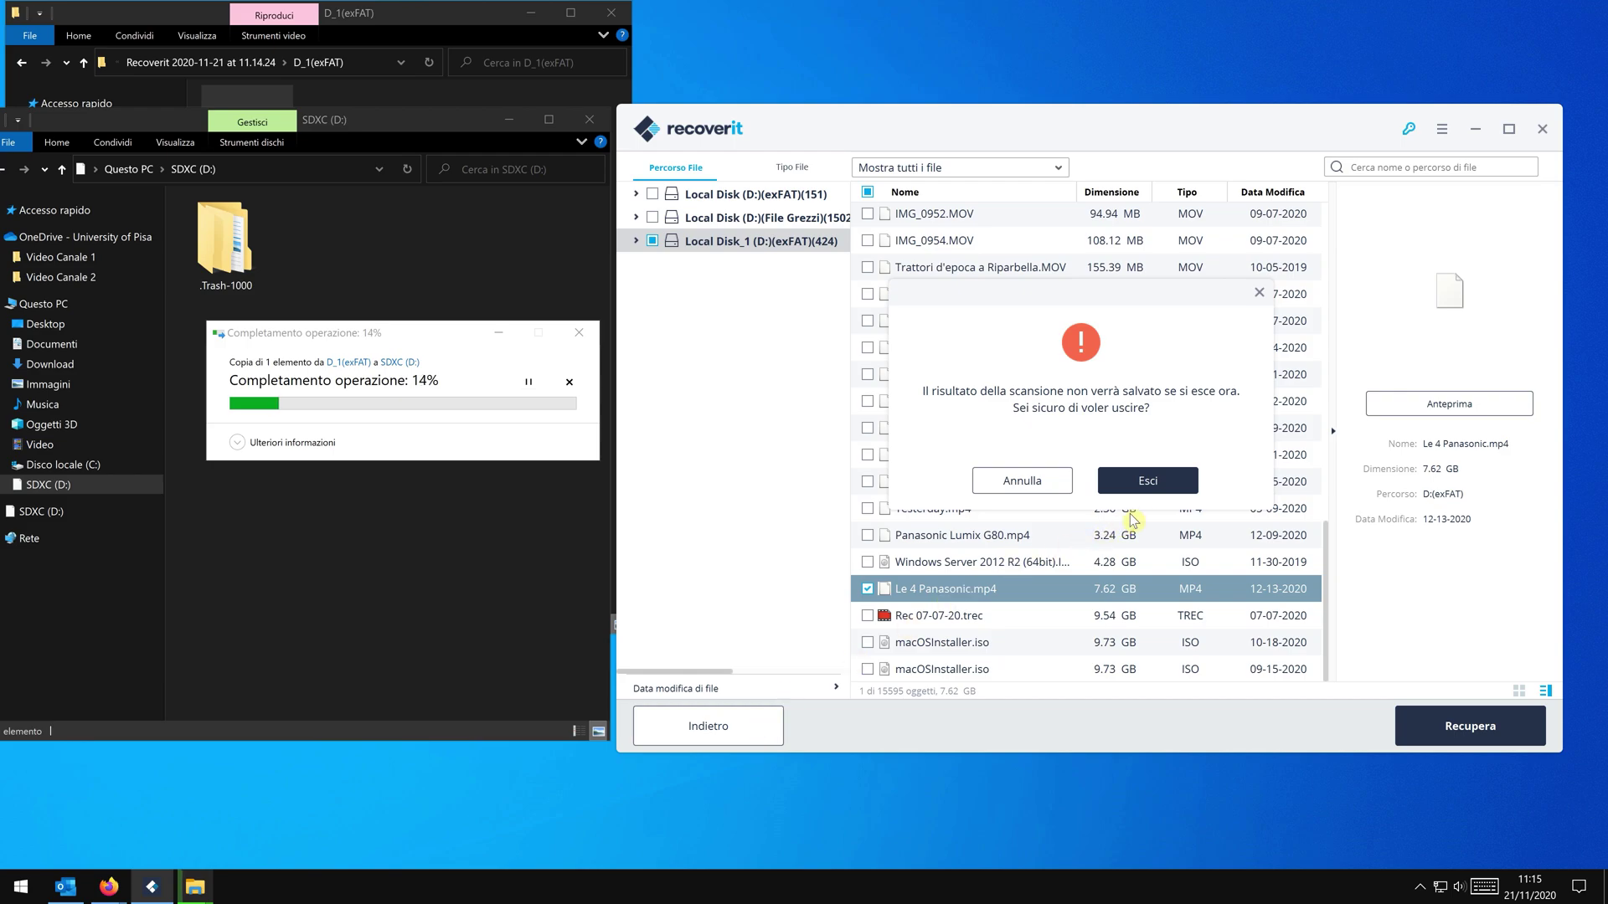
left_click(1182, 495)
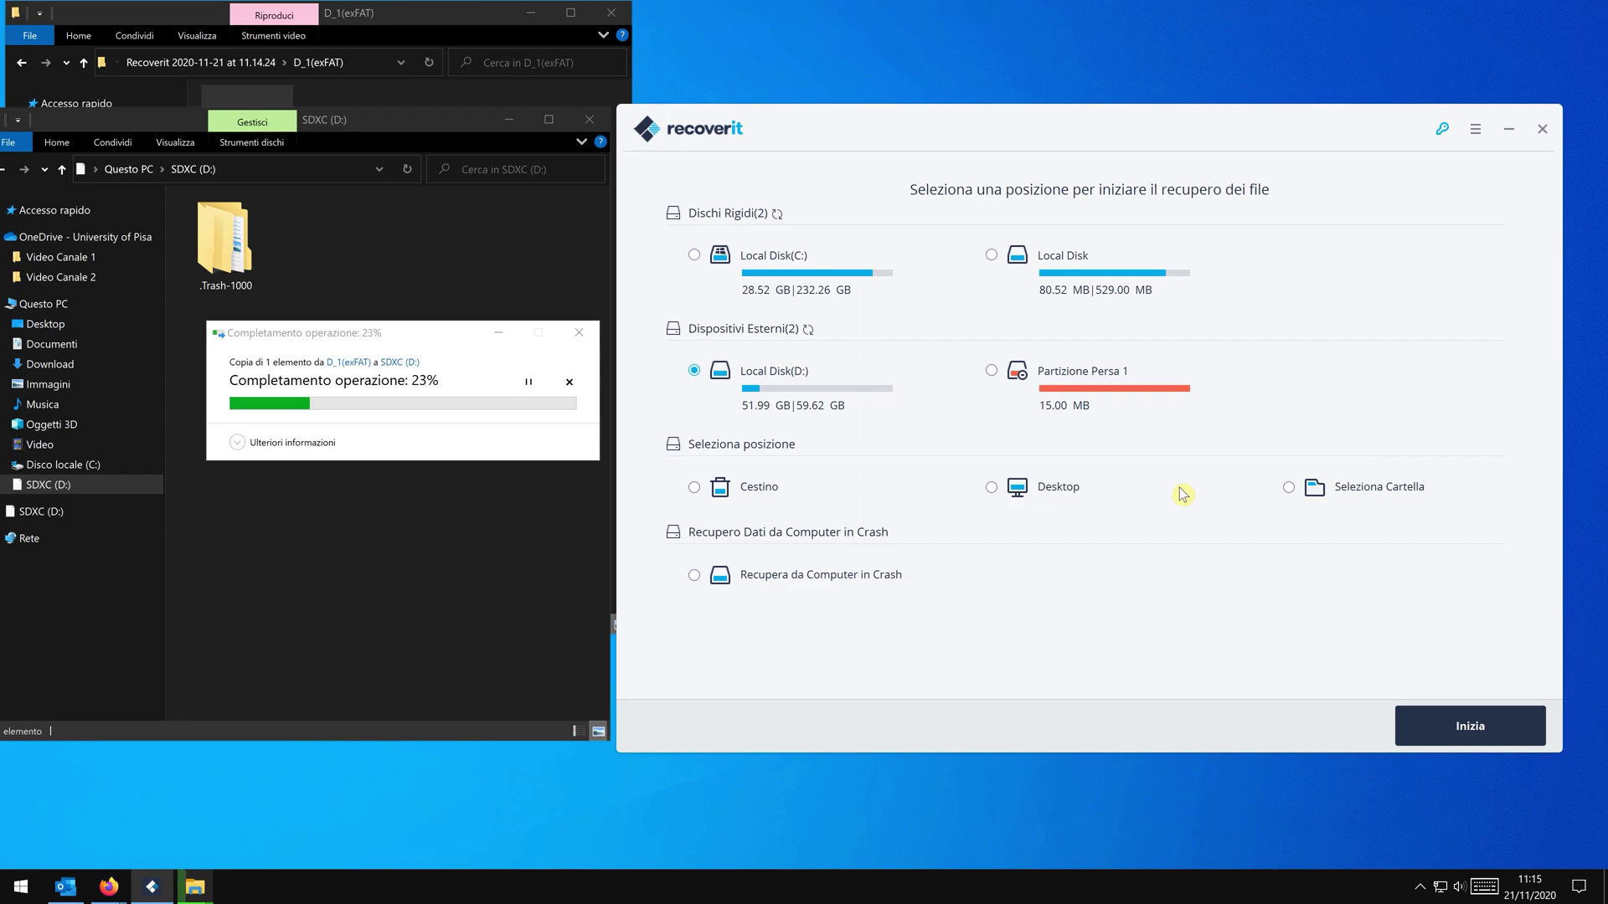
left_click(1478, 132)
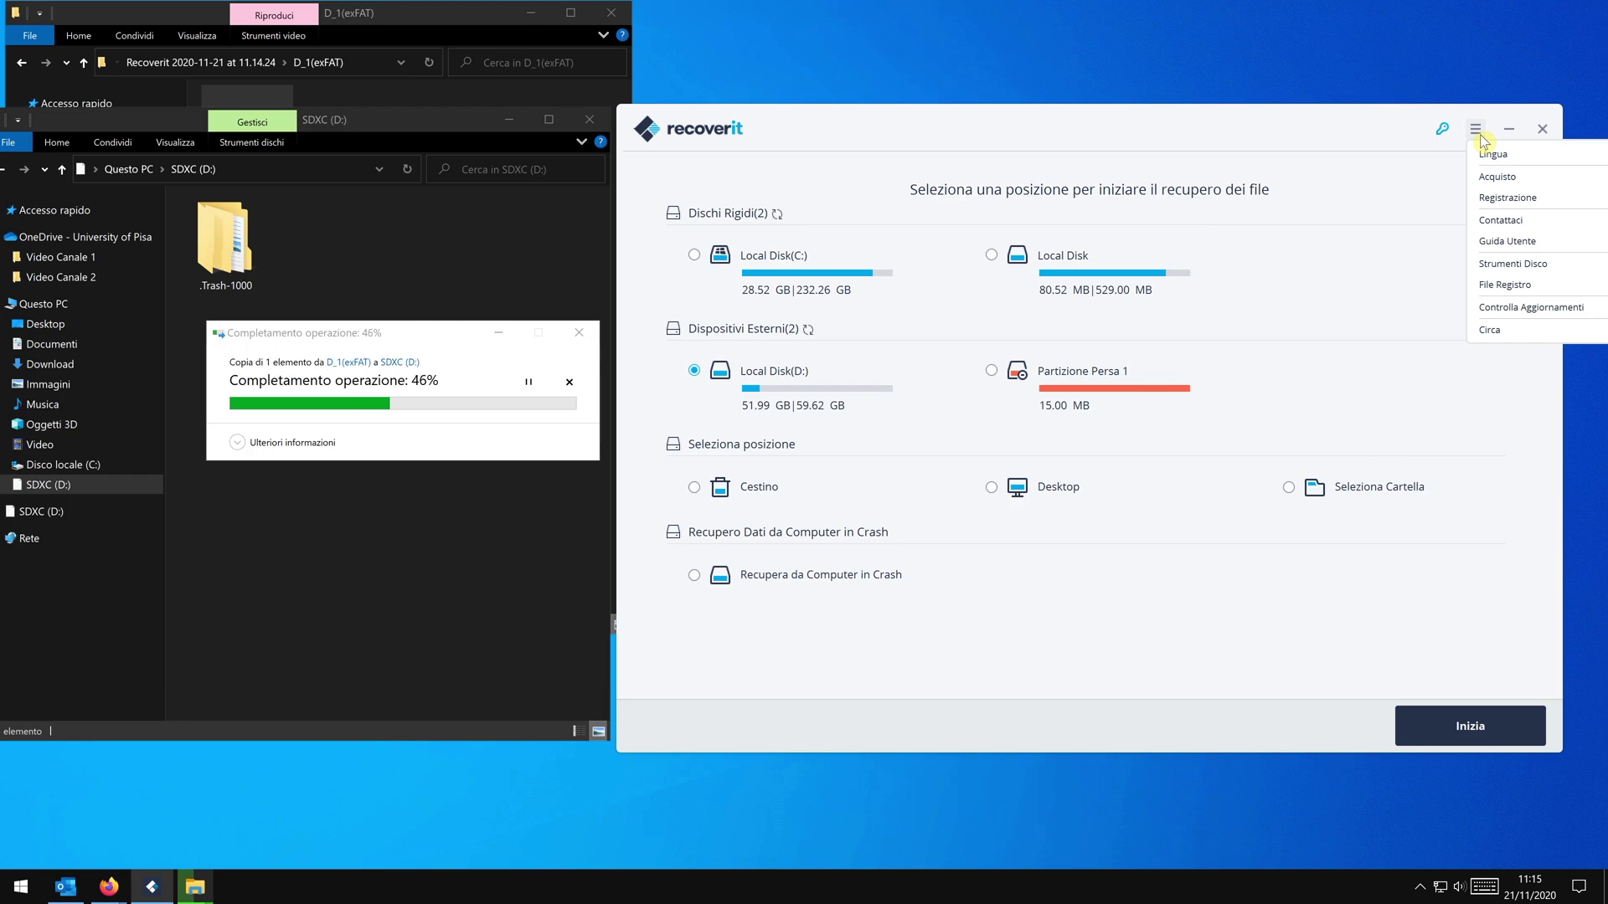
left_click(1499, 263)
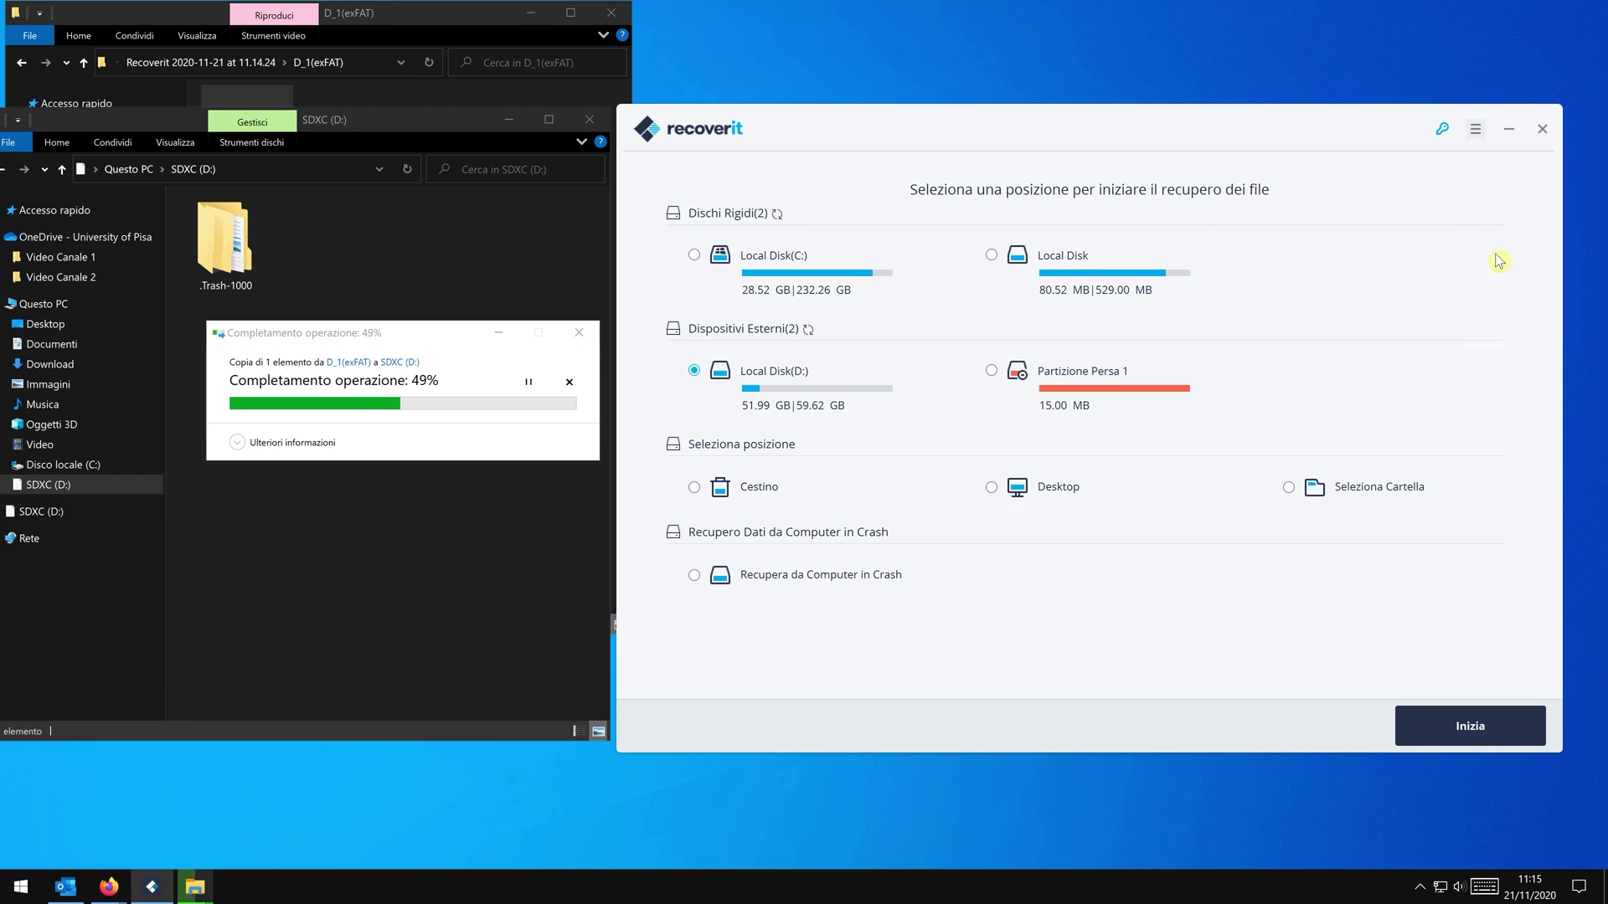